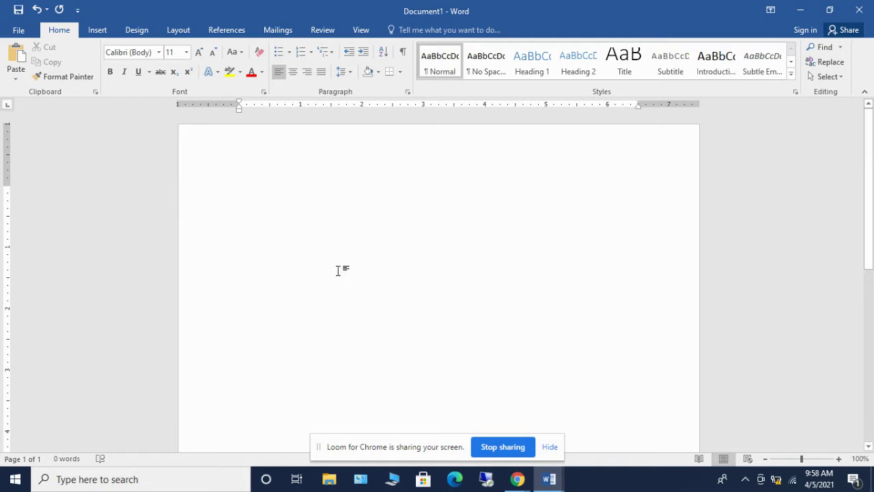
Step: Switch to Document2 from the Word taskbar previews and select all its text with Ctrl+A
left_click(546, 483)
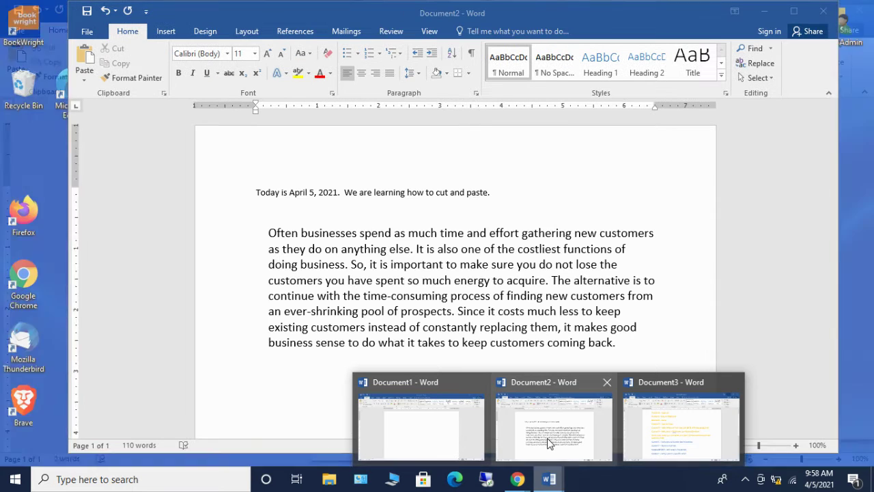
left_click(547, 438)
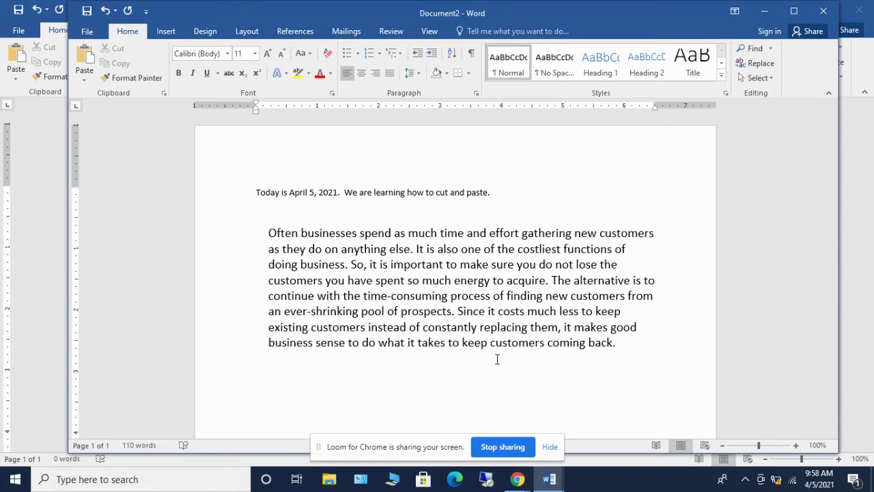
key("ctrl+a")
key("ctrl+c")
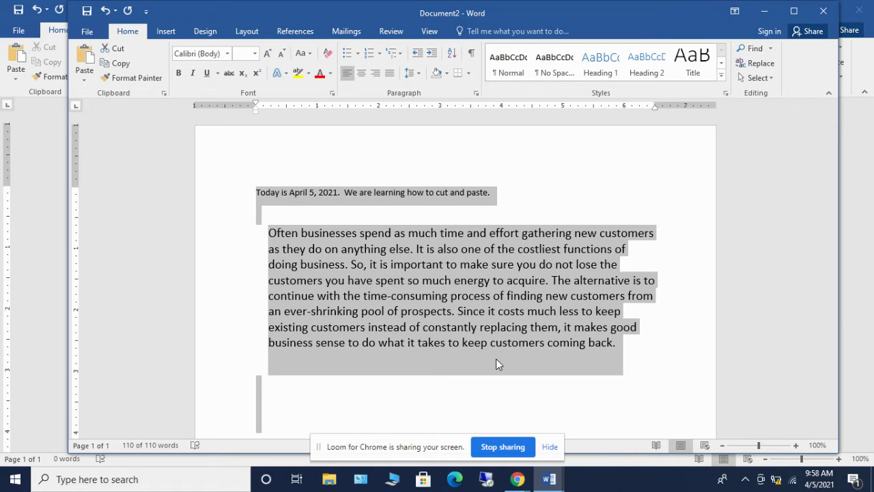
Step: Paste Document2's text into Document1, then select it all and cut it with Ctrl+X
left_click(40, 191)
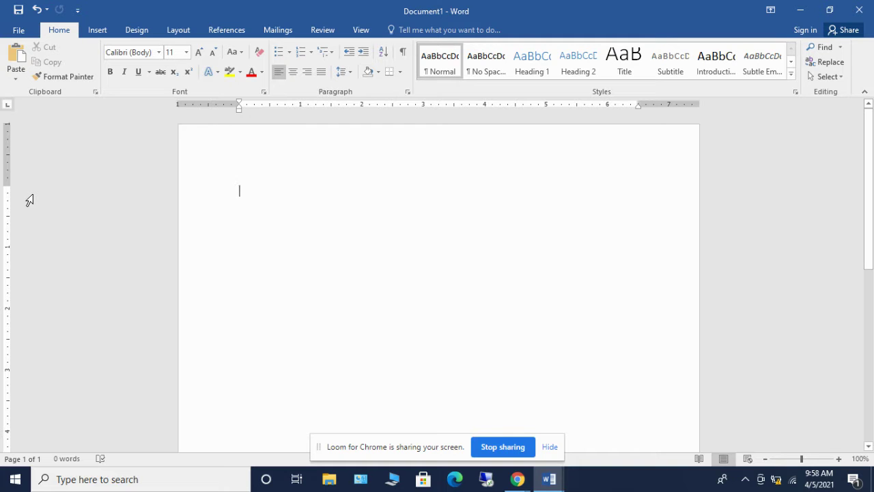
key("ctrl+v")
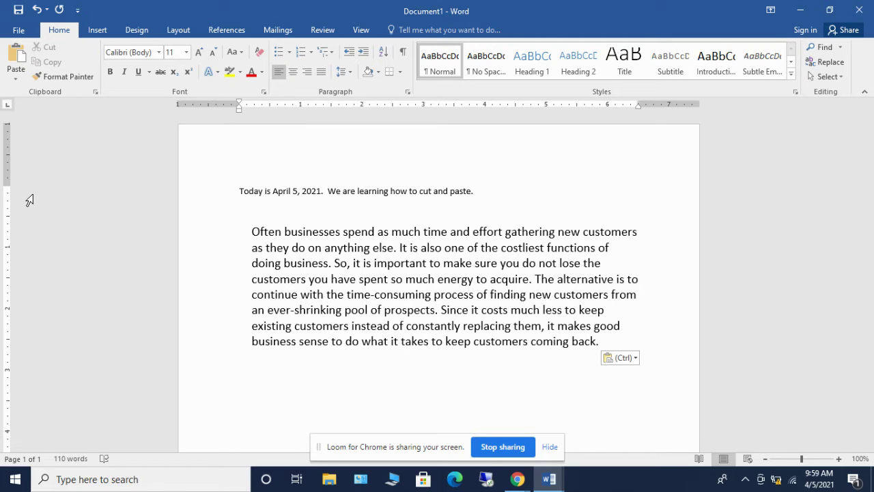
key("ctrl+a")
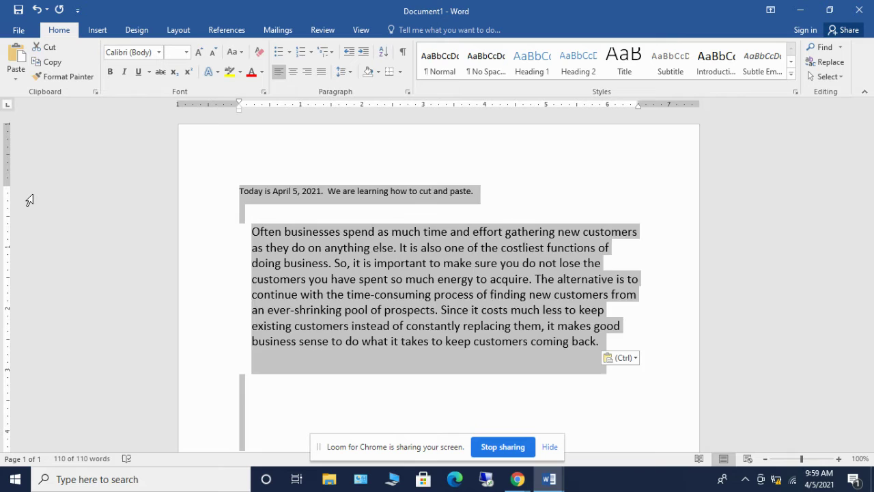
key("ctrl+x")
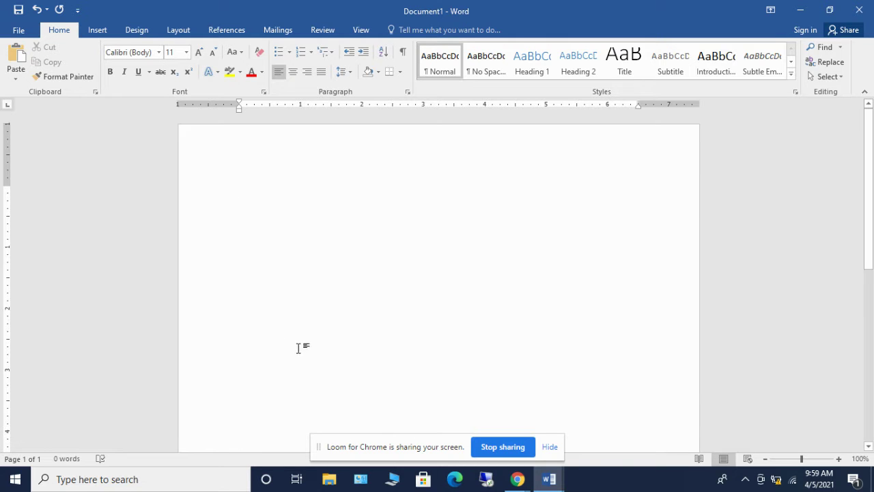
Step: Return to Document2 via the taskbar previews and cut all its text with Ctrl+X
left_click(548, 480)
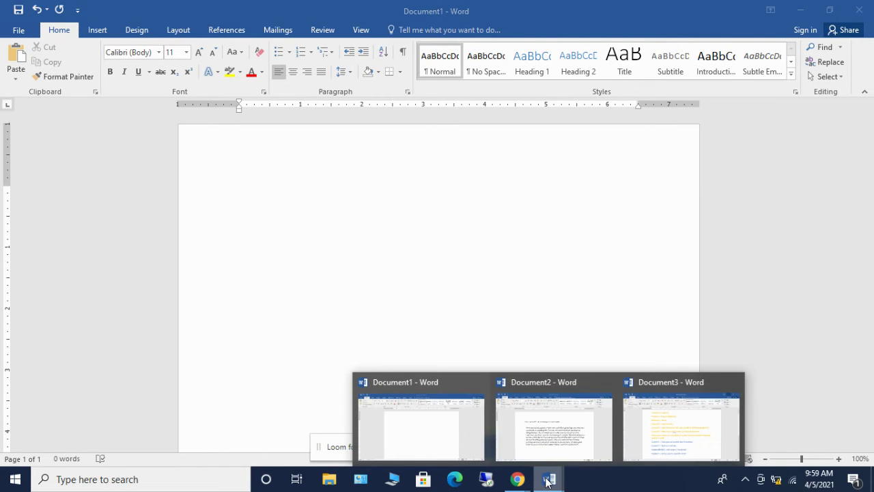
left_click(533, 423)
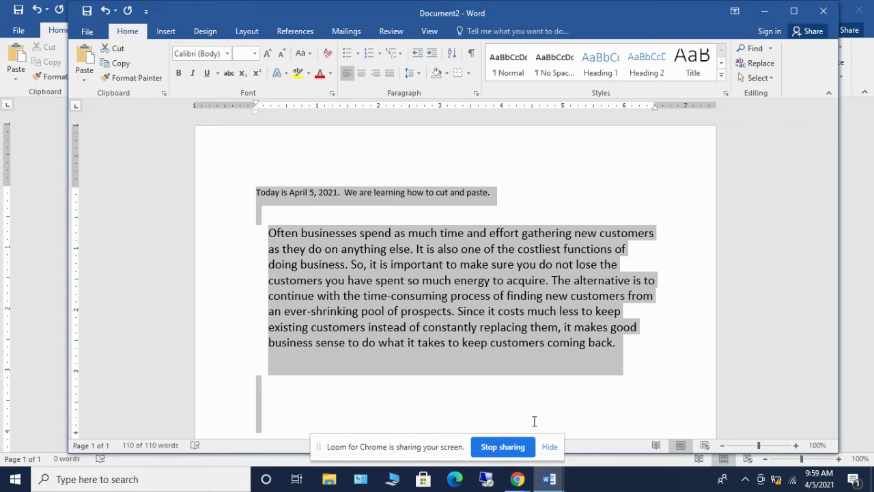
key("ctrl+x")
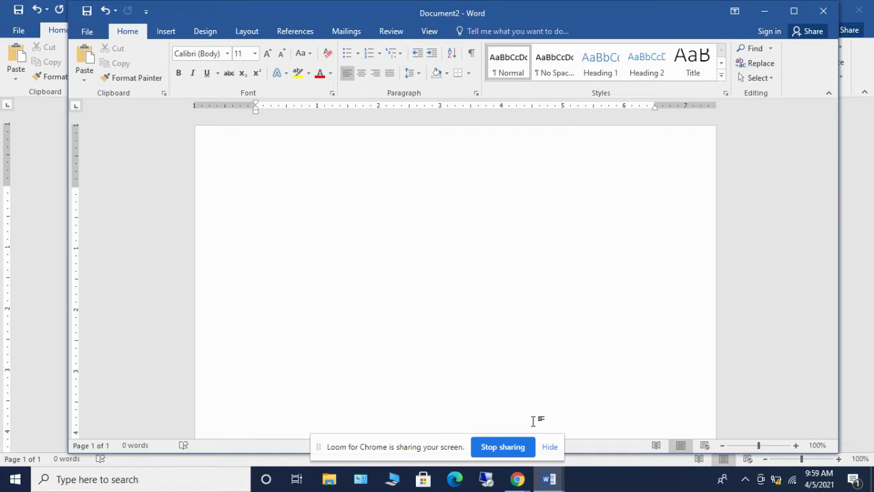
Step: Paste the date line and customer paragraph back into Document2 with Ctrl+V
key("ctrl+v")
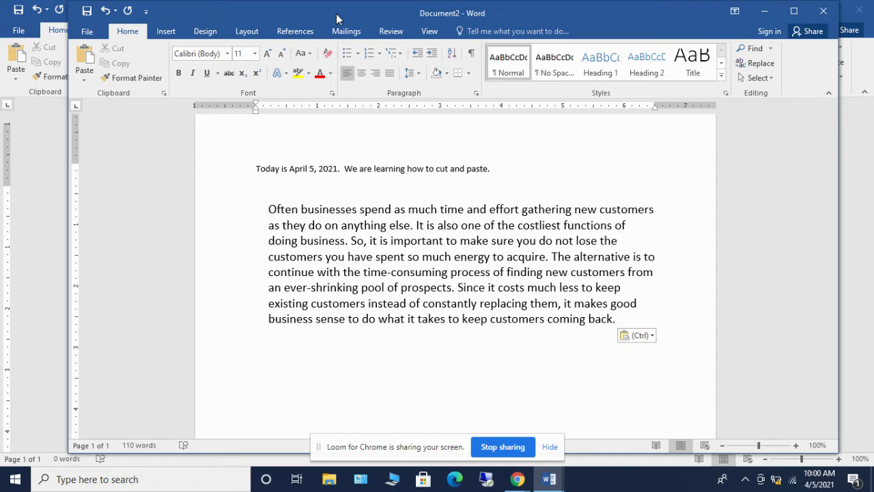
key("ctrl+z")
key("ctrl+z")
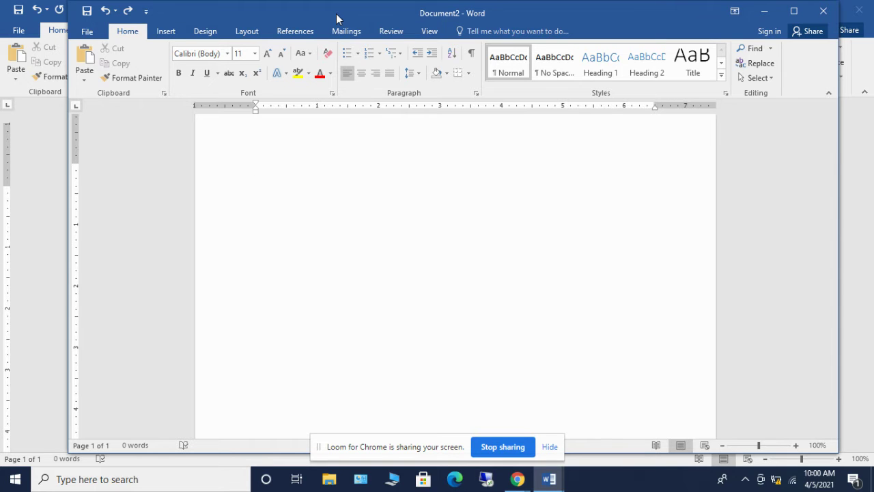
key("ctrl+y")
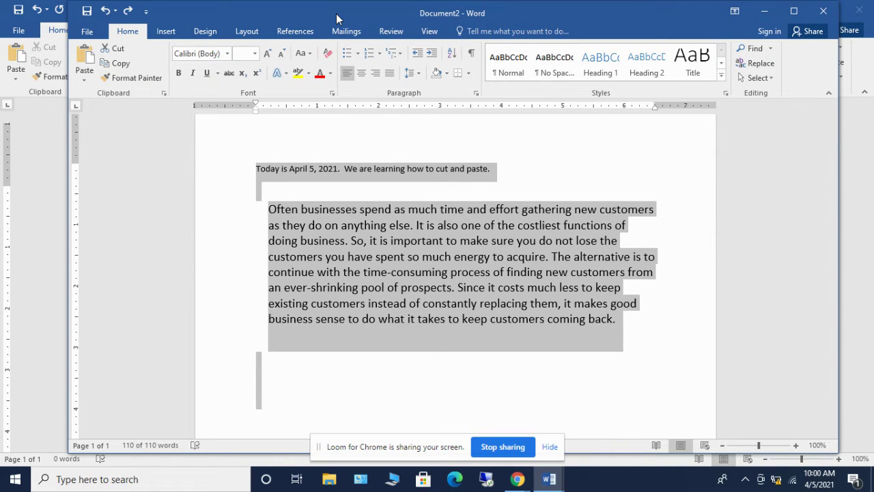
key("ctrl+x")
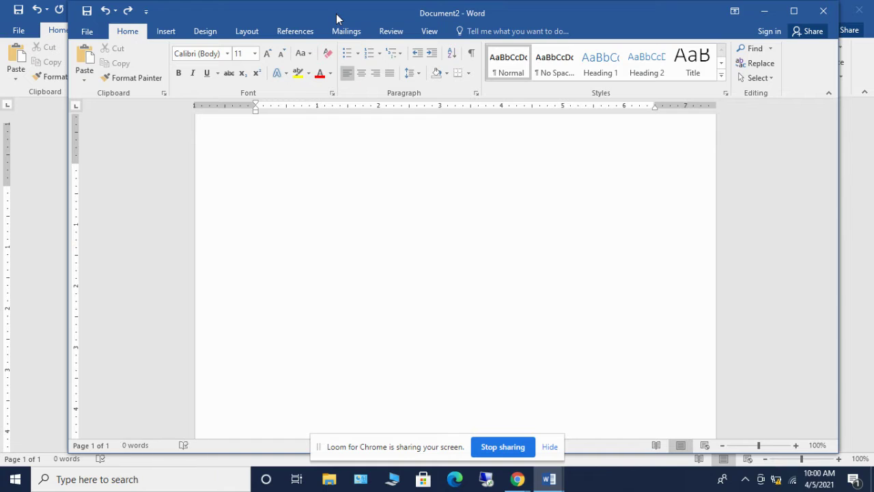
key("ctrl+z")
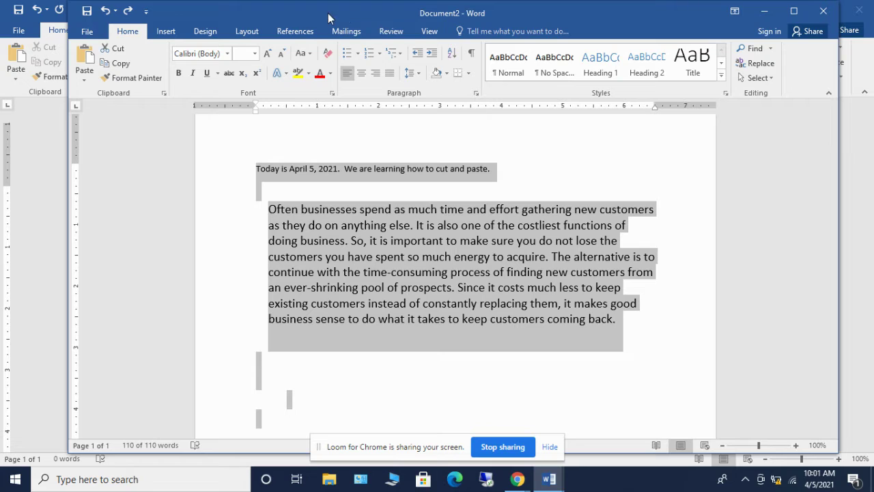
Step: Add a line reading 'Hello' after the April 5, 2021 date line, above the customer paragraph
triple_click(613, 318)
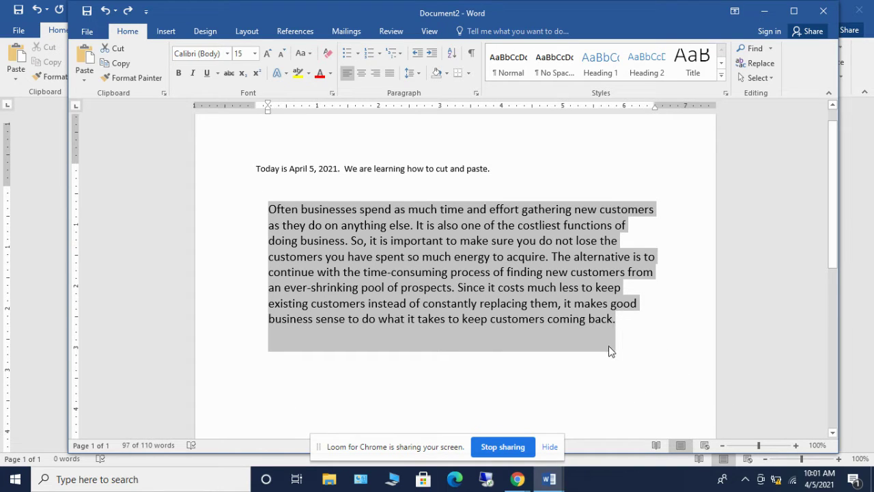
left_click(614, 400)
triple_click(616, 314)
left_click(534, 172)
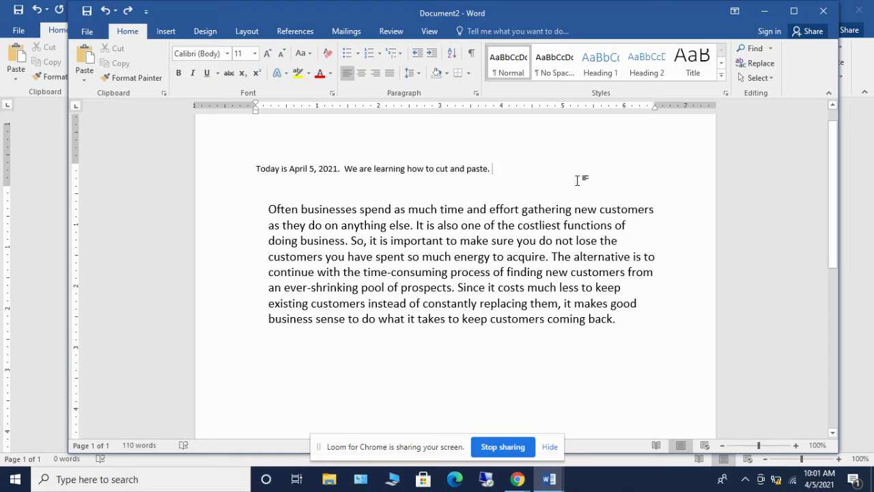
key("Return")
key("Return")
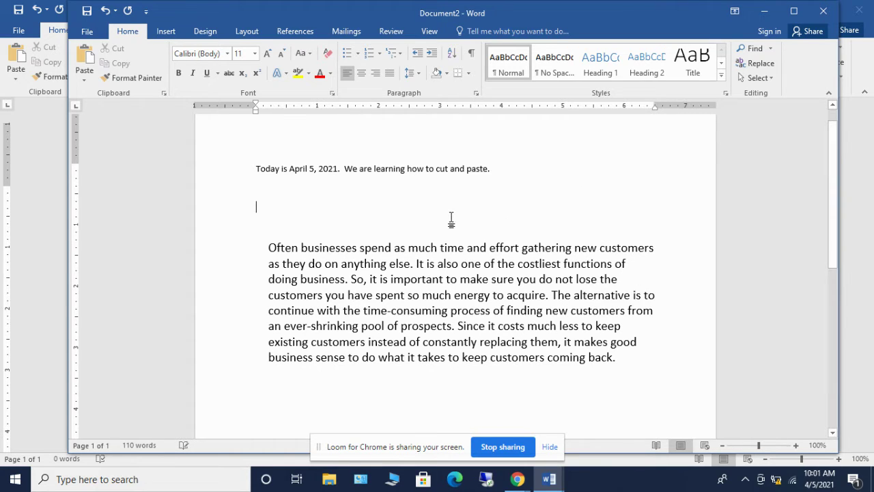
type("Hello")
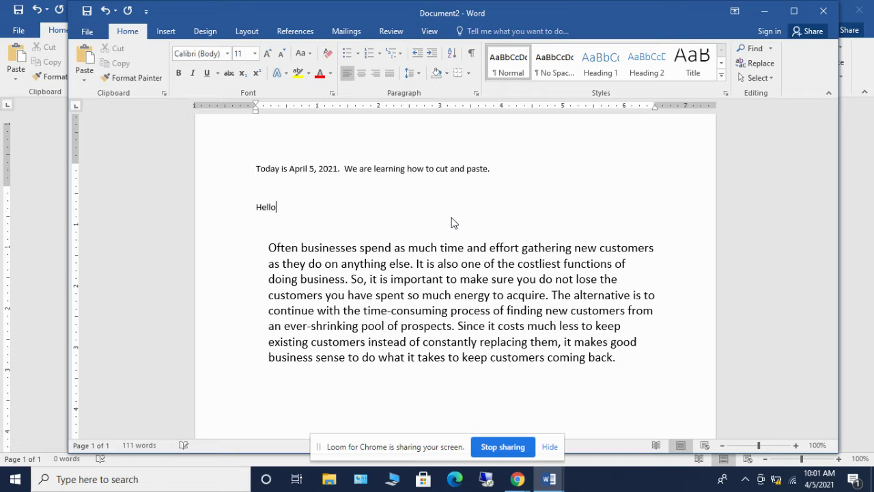
left_click_drag(360, 193, 379, 226)
left_click(543, 165)
key("ctrl+z")
key("ctrl+z")
key("ctrl+y")
type("ello")
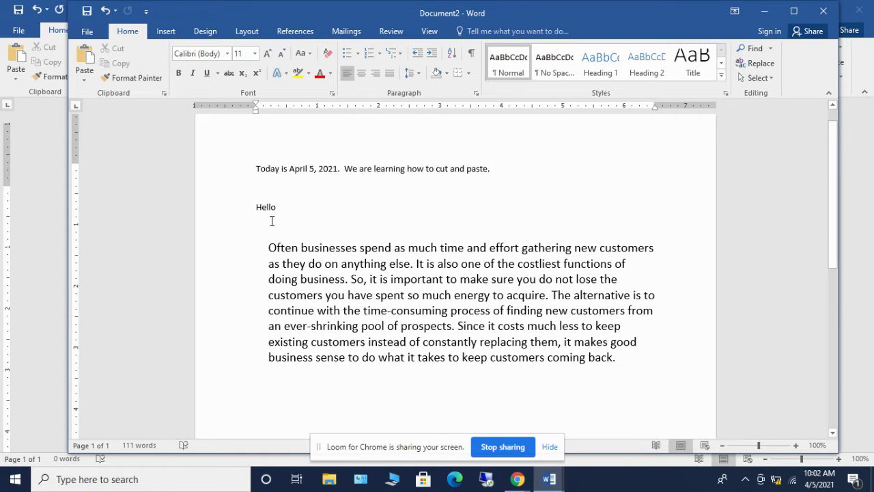
triple_click(268, 250)
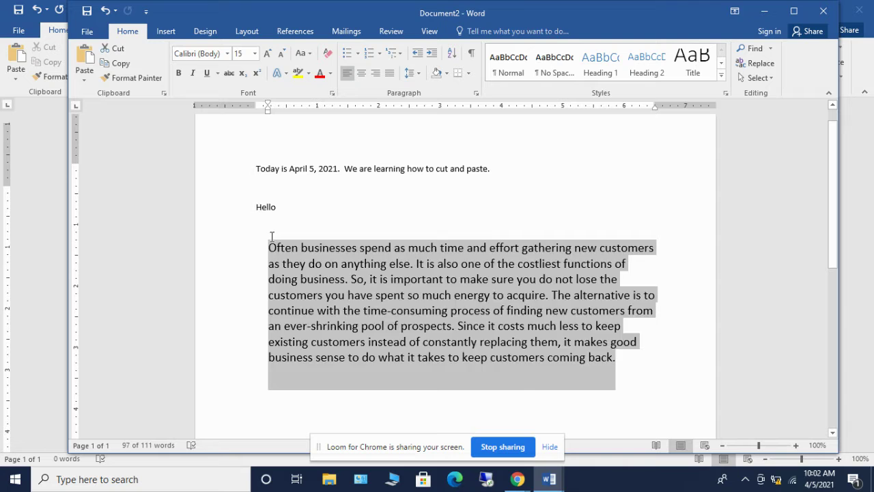
left_click(263, 239)
right_click(271, 236)
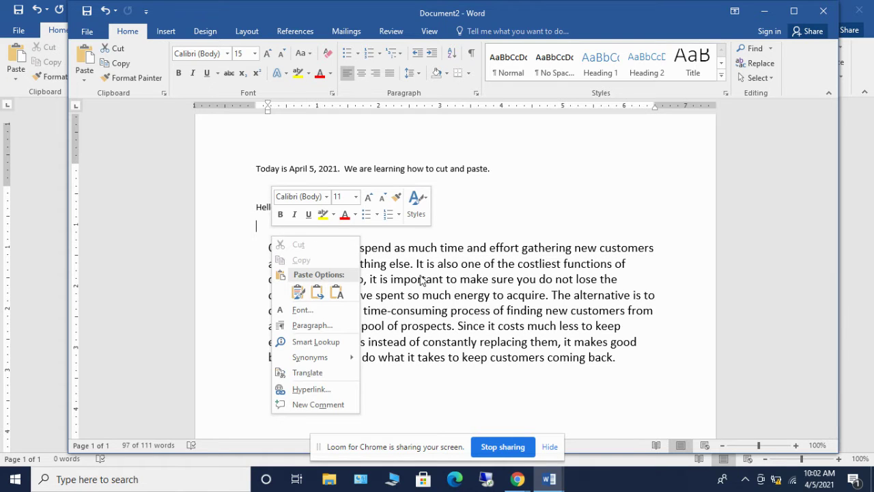
triple_click(425, 250)
right_click(424, 250)
key("Escape")
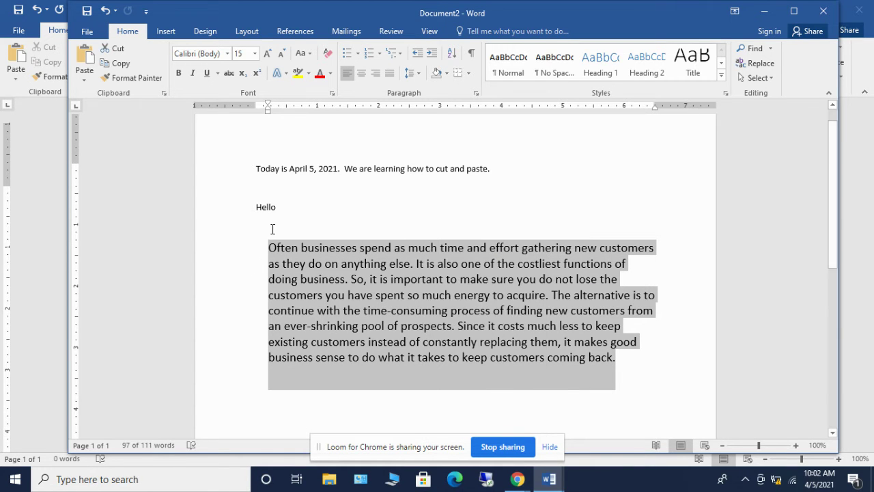
right_click(251, 175)
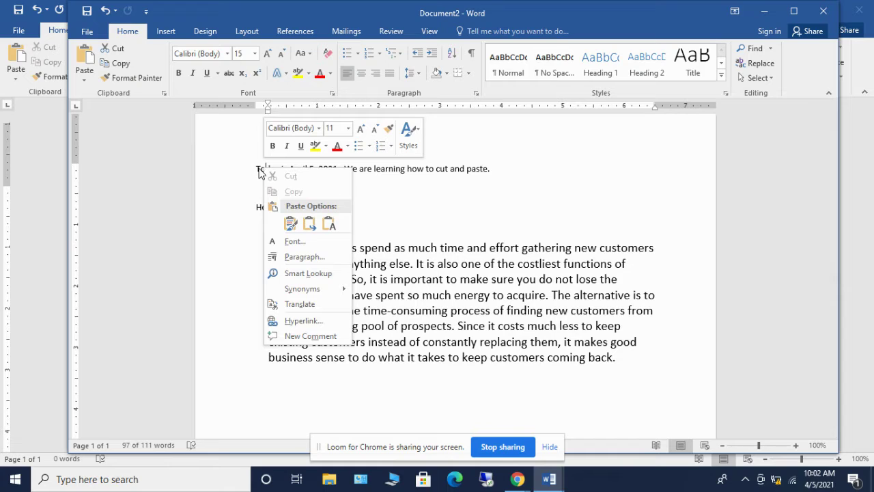
left_click(257, 169)
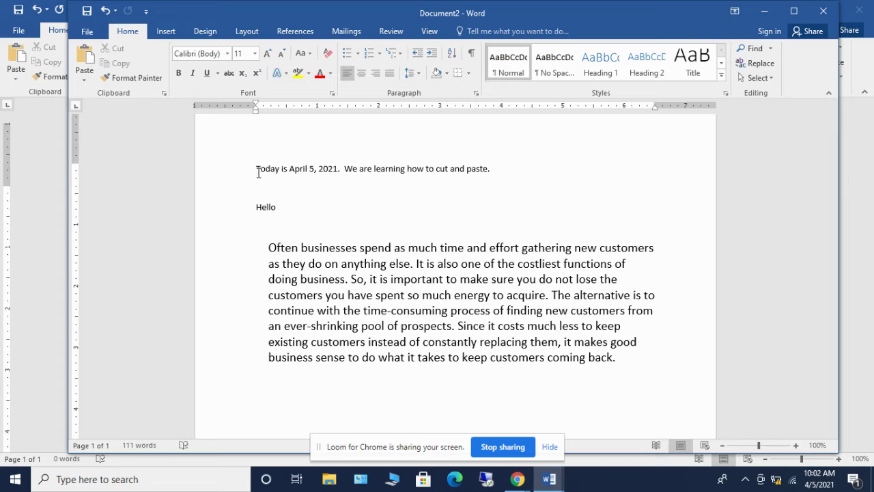
key("Right")
key("Right")
key("Right")
key("Right")
key("Right")
key("Right")
key("Right")
key("Right")
key("Right")
key("Right")
key("Right")
key("Right")
key("Right")
key("Right")
key("Right")
key("Right")
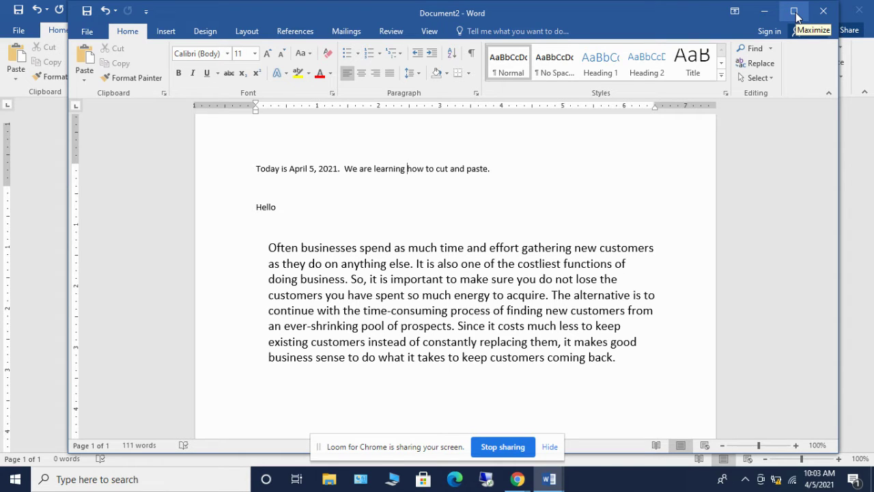
Step: Minimize Document2 and then Document1, revealing Chrome's Loom Personal Library page
left_click(794, 12)
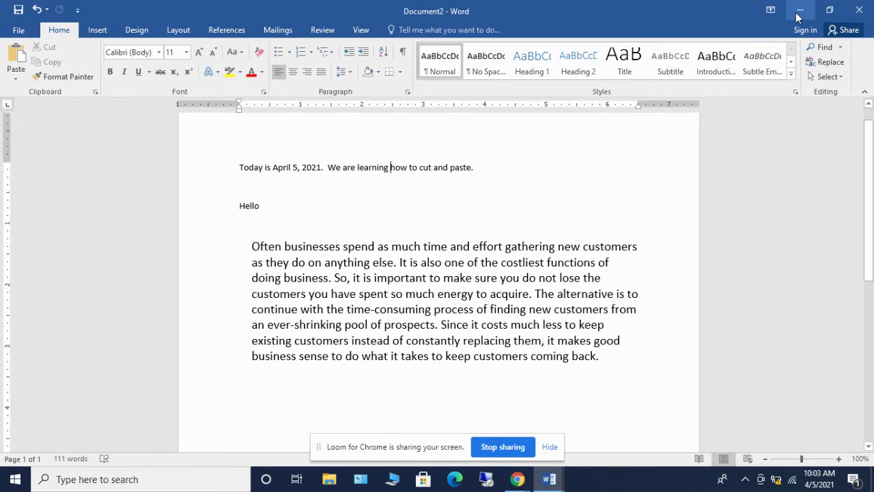
left_click(832, 10)
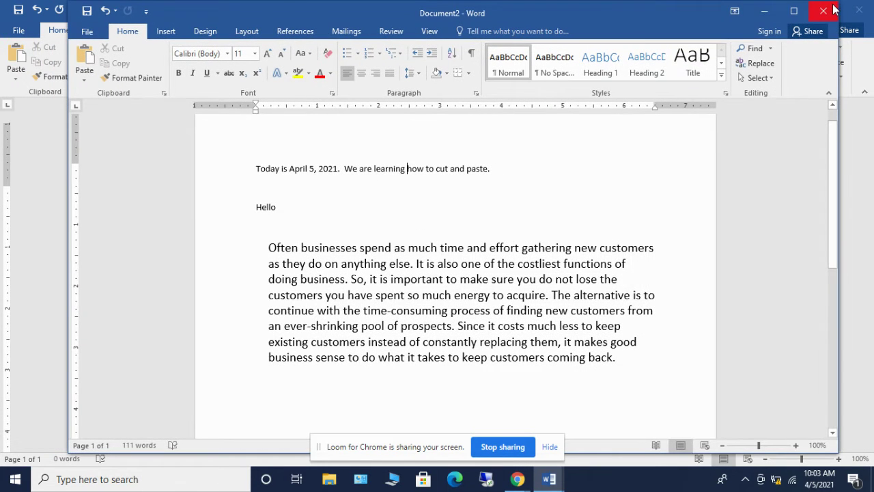
left_click(766, 14)
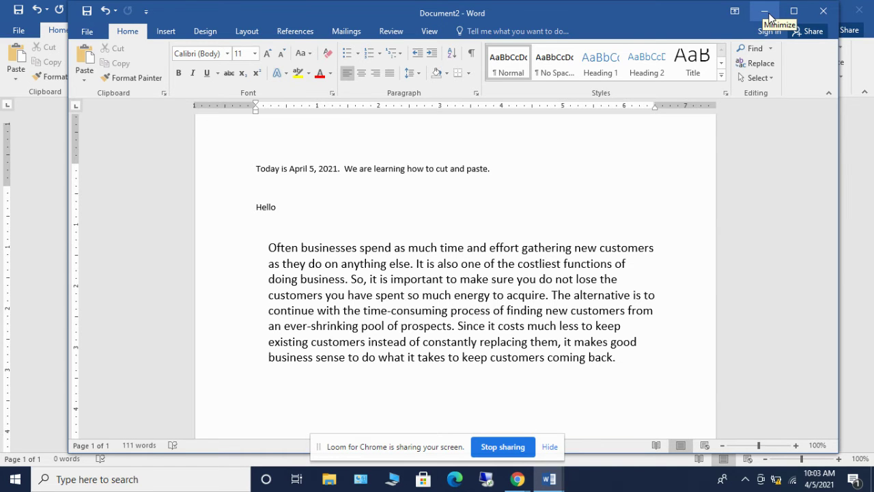
left_click(766, 13)
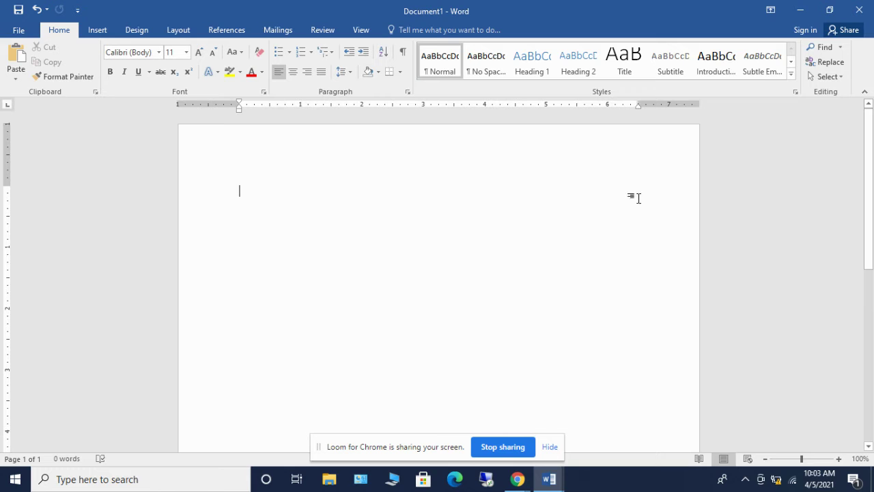
left_click(799, 10)
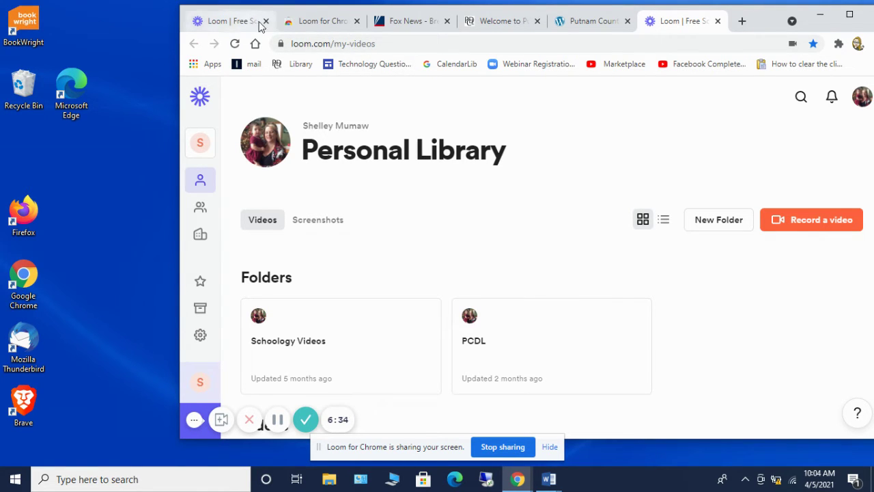
Step: Switch to the Fox News tab and highlight its web address with Ctrl+L
left_click(413, 27)
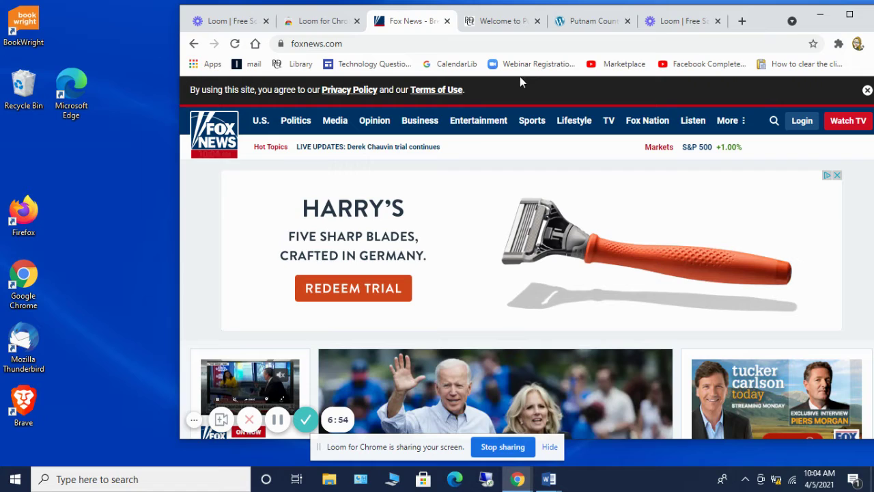
key("ctrl+l")
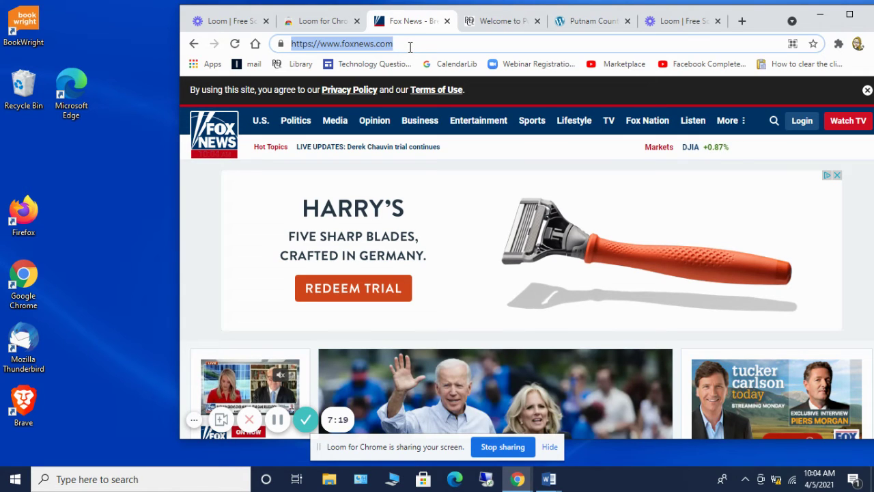
Step: Start typing a new address, then open the Loom video library page from the suggestions
type("www.")
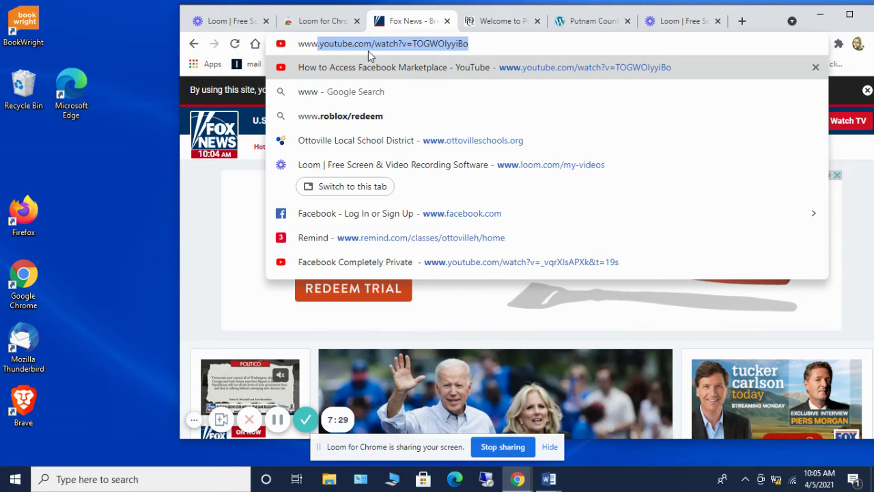
key("BackSpace")
key("BackSpace")
key("BackSpace")
key("BackSpace")
key("BackSpace")
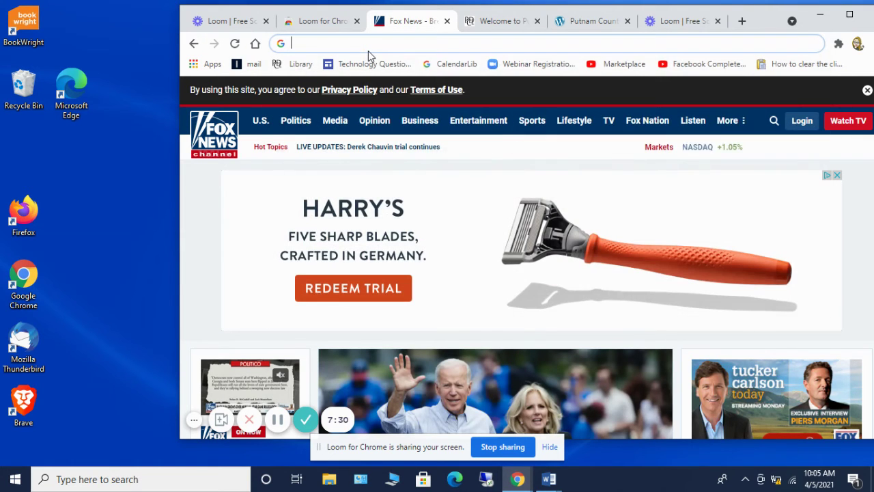
type("my")
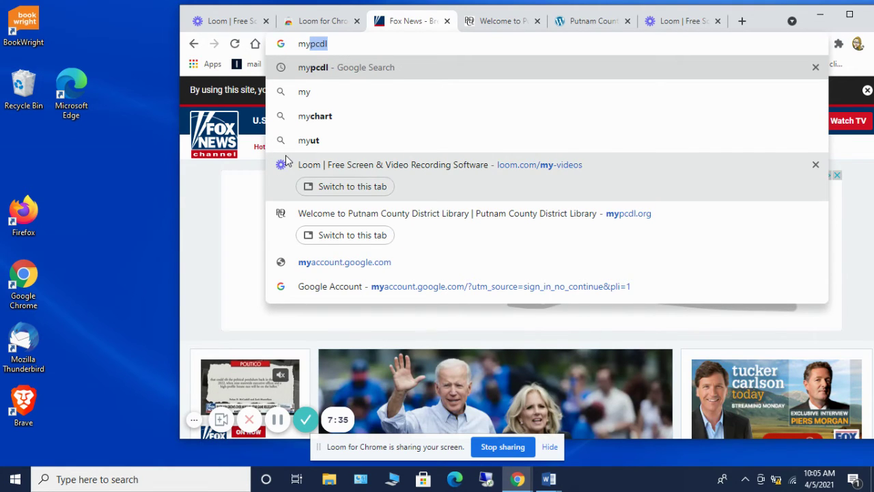
left_click(286, 155)
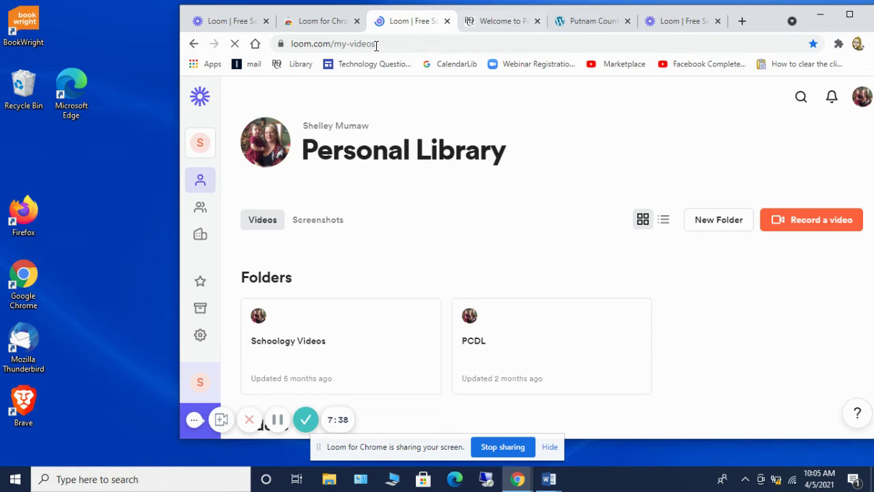
Step: Replace the address with mypcdl and open the Putnam County District Library suggestion
key("ctrl+l")
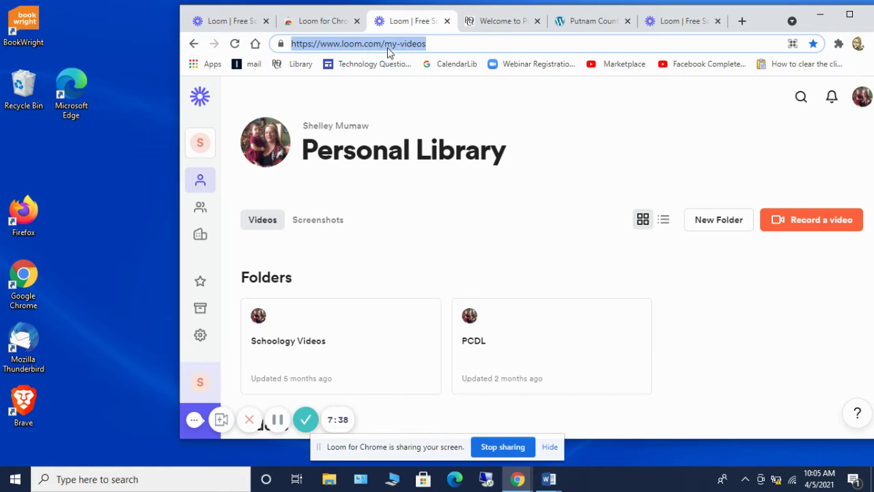
type("m")
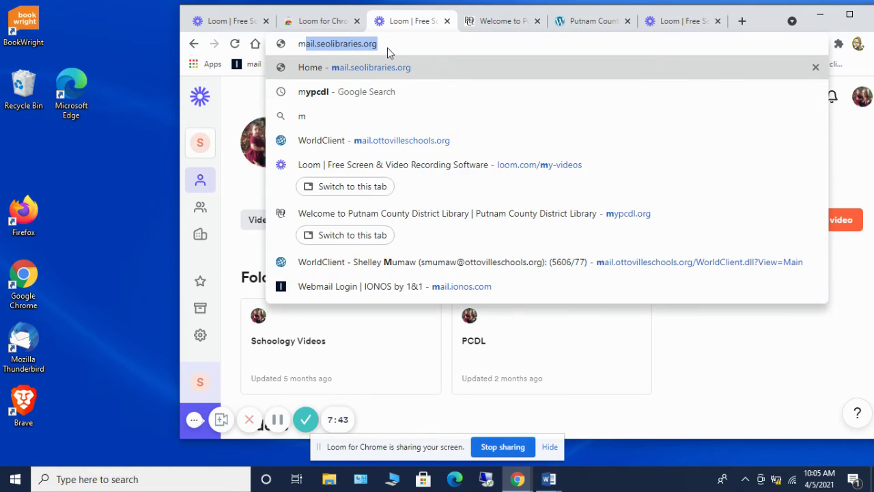
type("ail.seolibraries.orgyp")
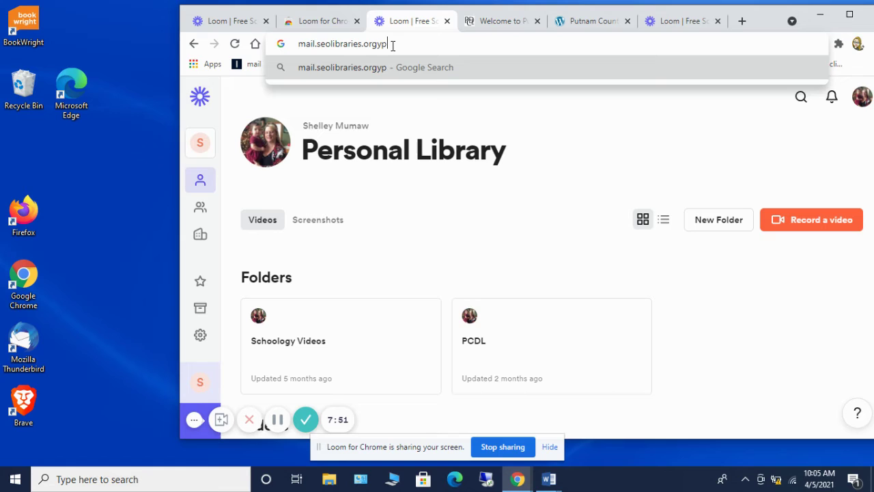
triple_click(392, 46)
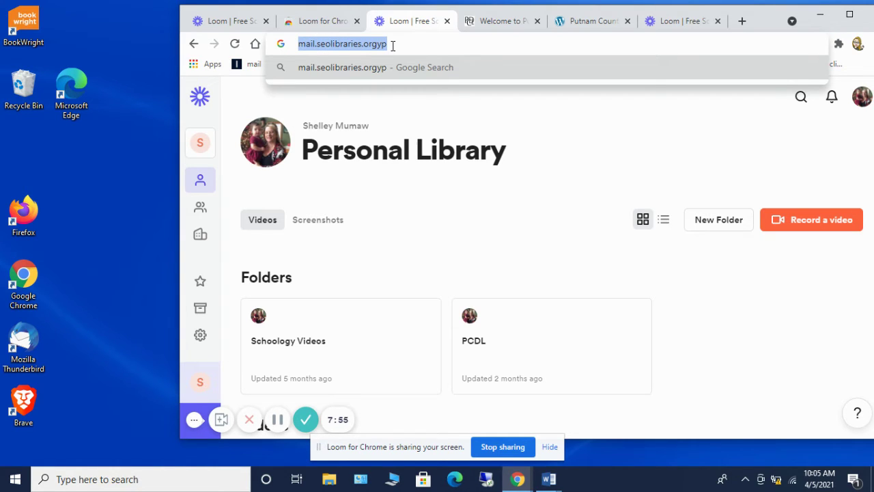
type("m")
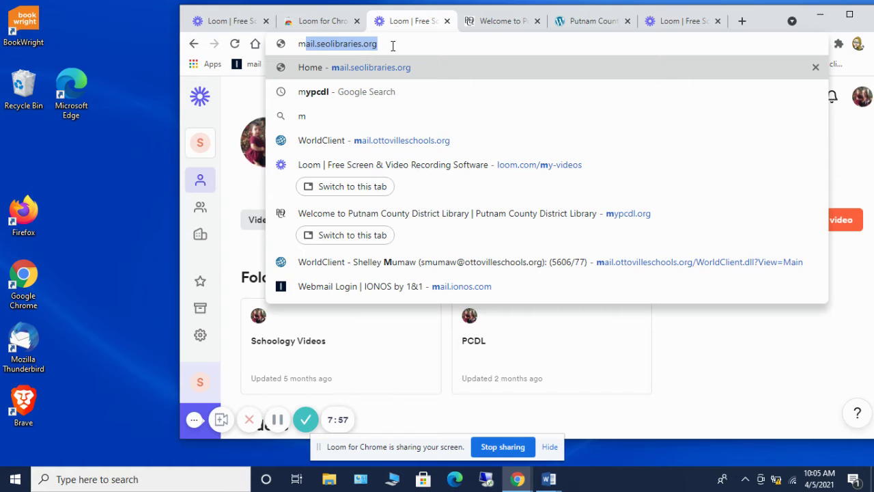
type("y")
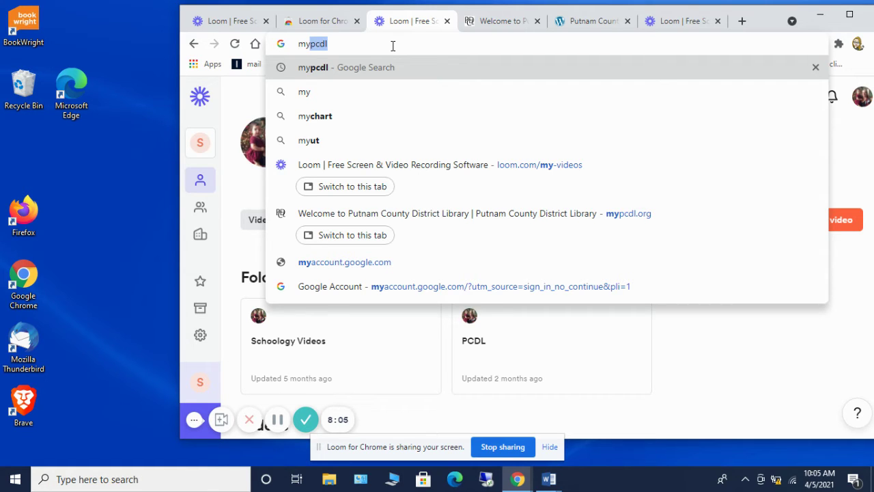
type("p")
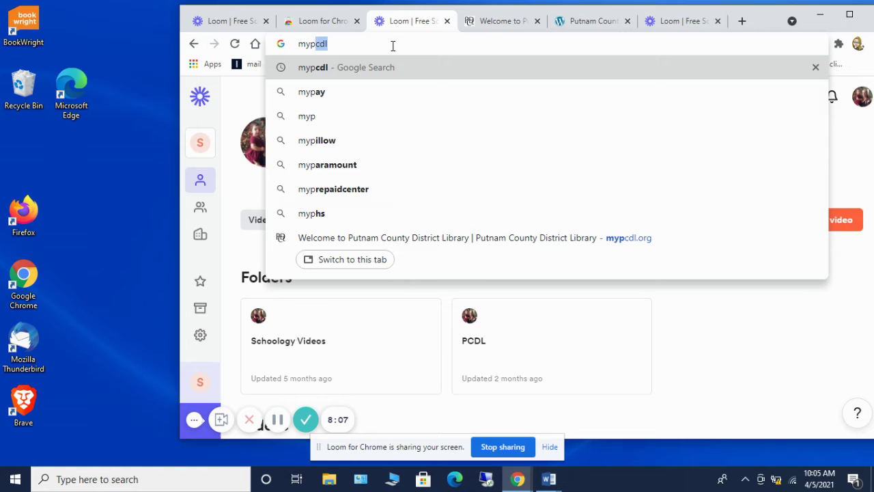
type("d")
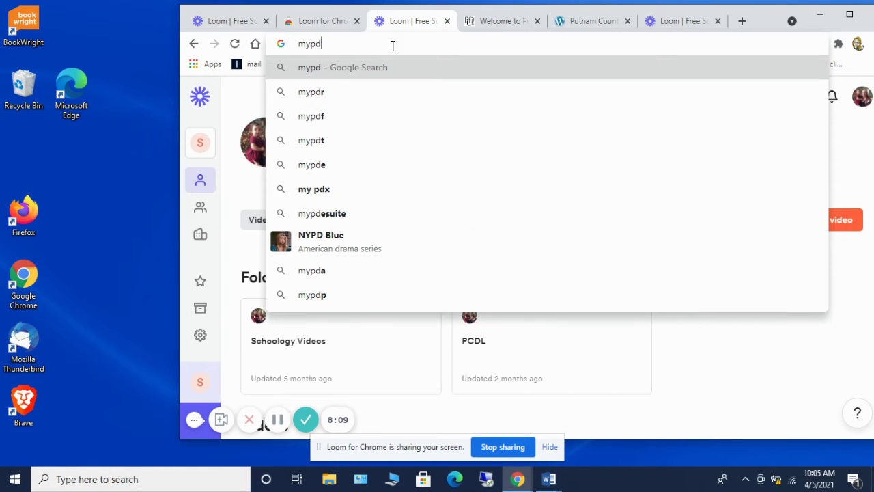
key("BackSpace")
type("c")
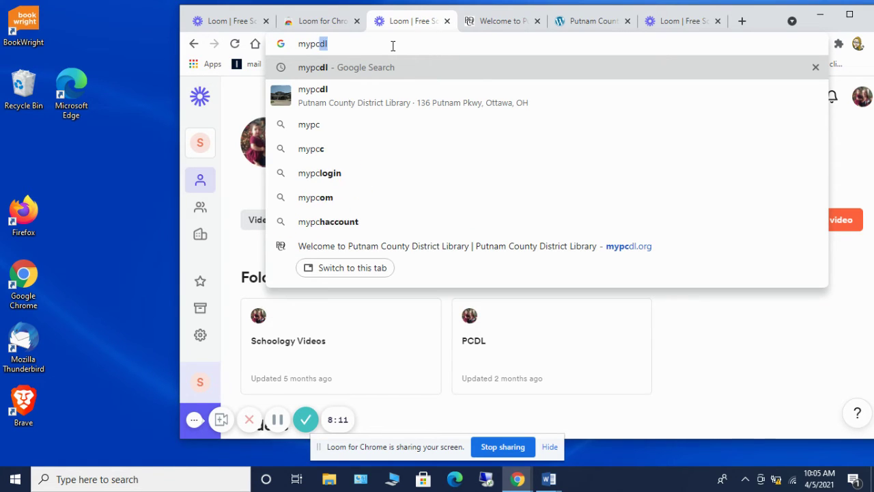
type("d")
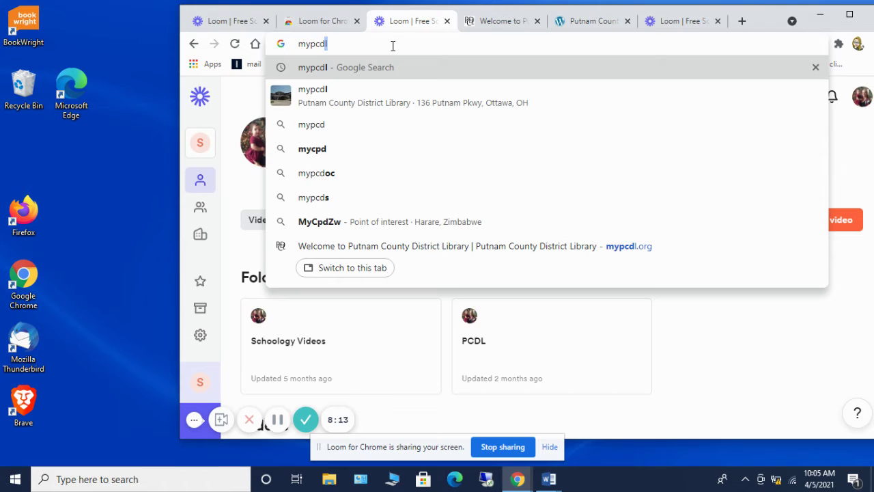
type("l")
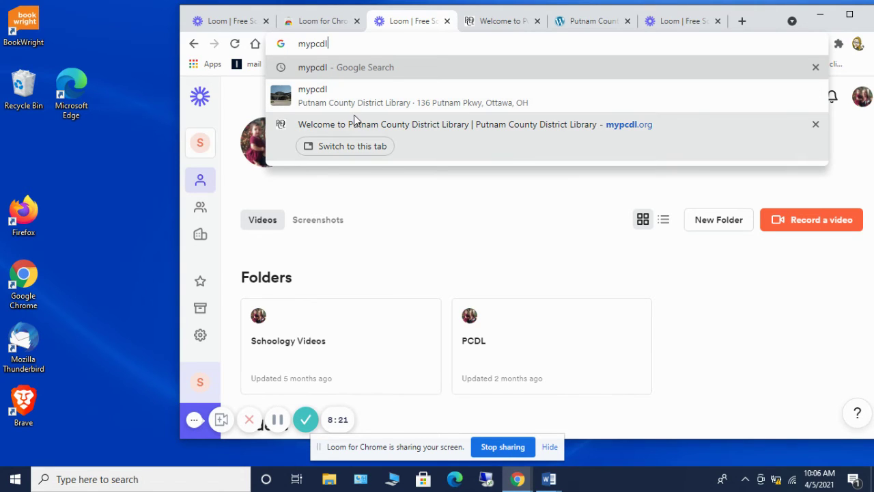
left_click(353, 123)
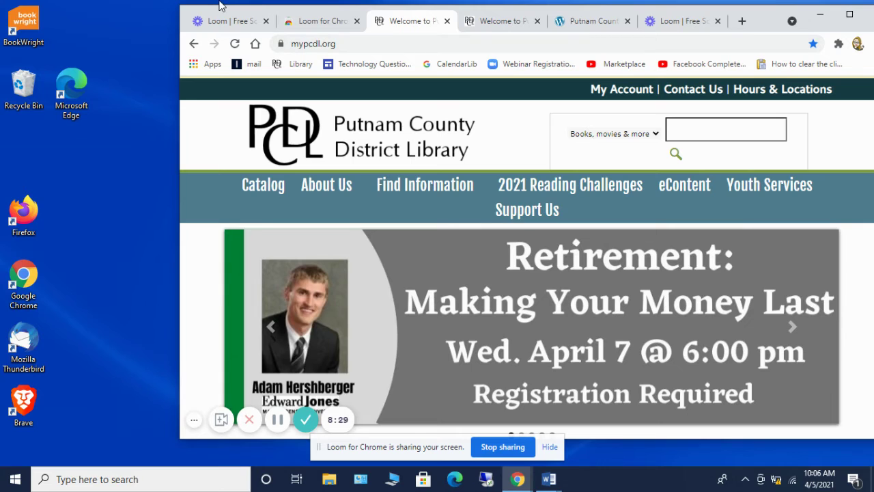
Step: Search Google for 'foxnews' from the address bar and open the Fox News homepage result
key("ctrl+l")
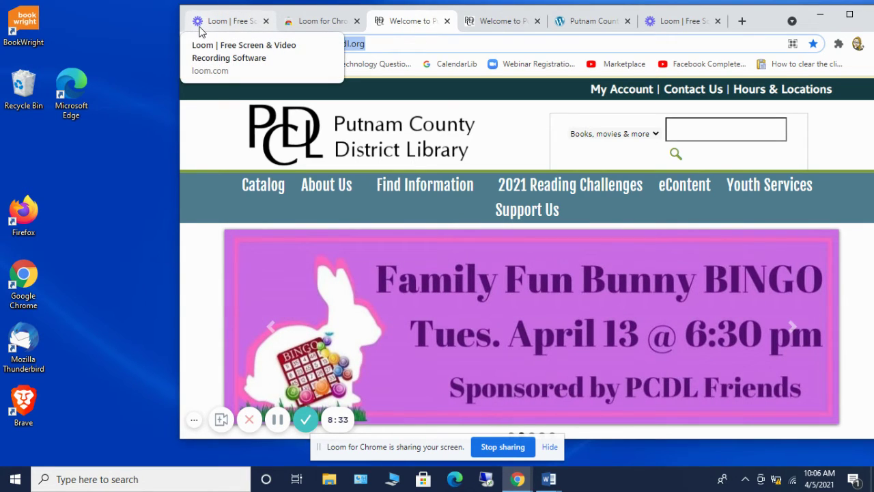
type("fox")
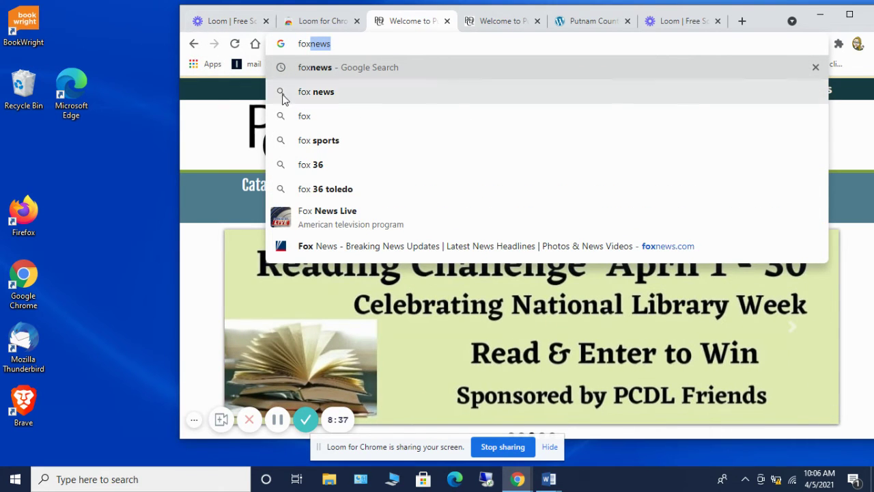
left_click(324, 71)
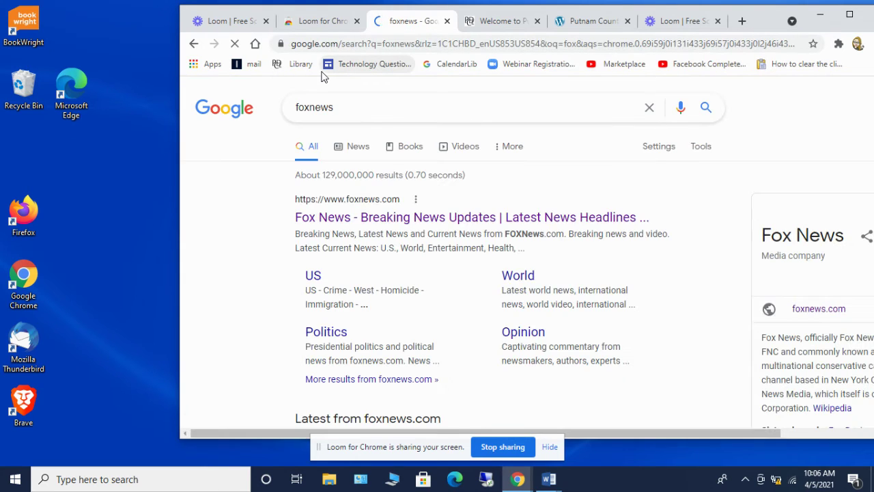
left_click(351, 217)
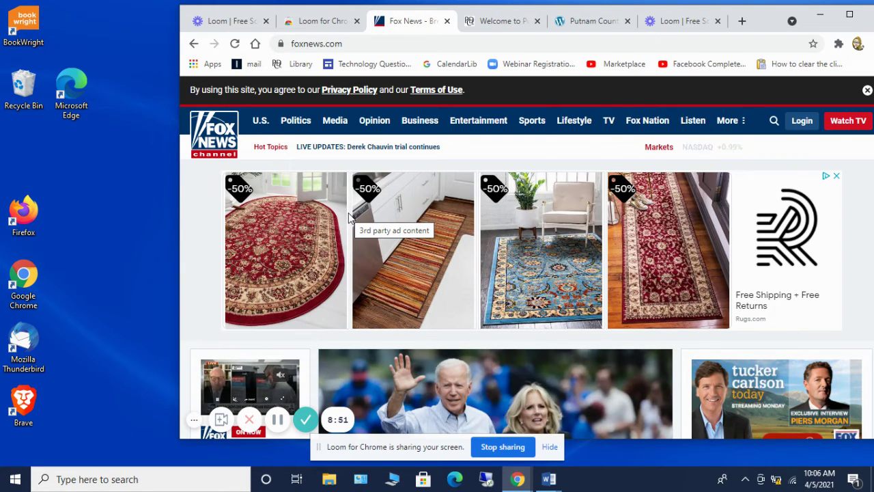
Step: Open a blank new tab, return to the Fox News tab, and start find-in-page with Ctrl+F
key("ctrl+t")
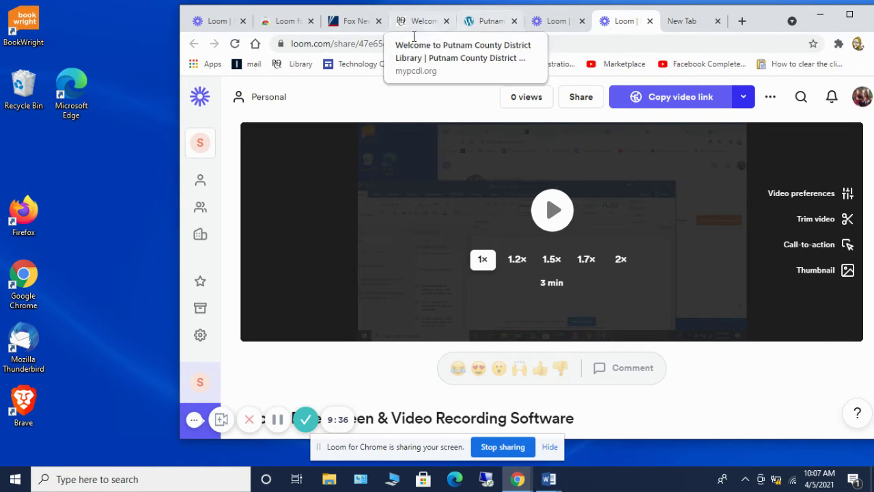
left_click(256, 42)
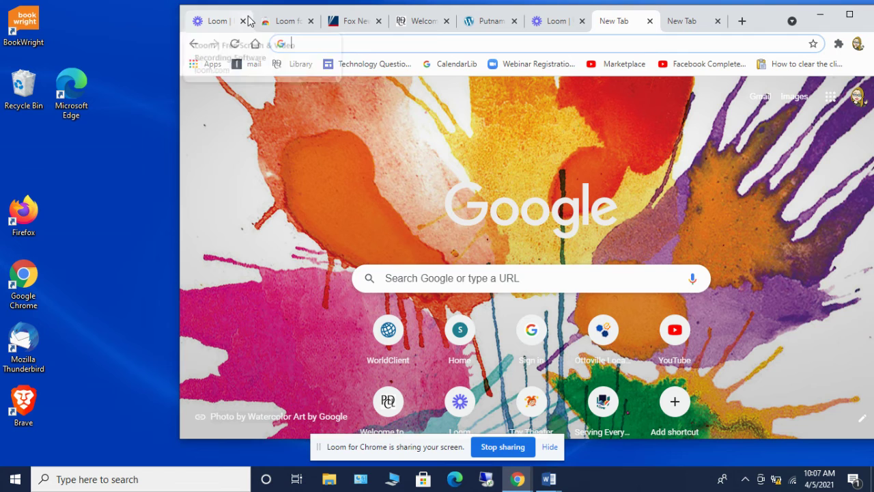
left_click(361, 25)
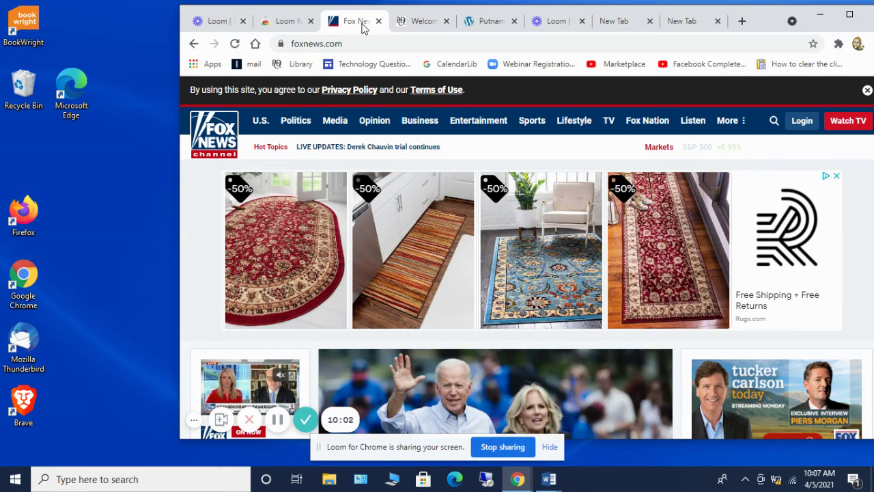
key("ctrl+f")
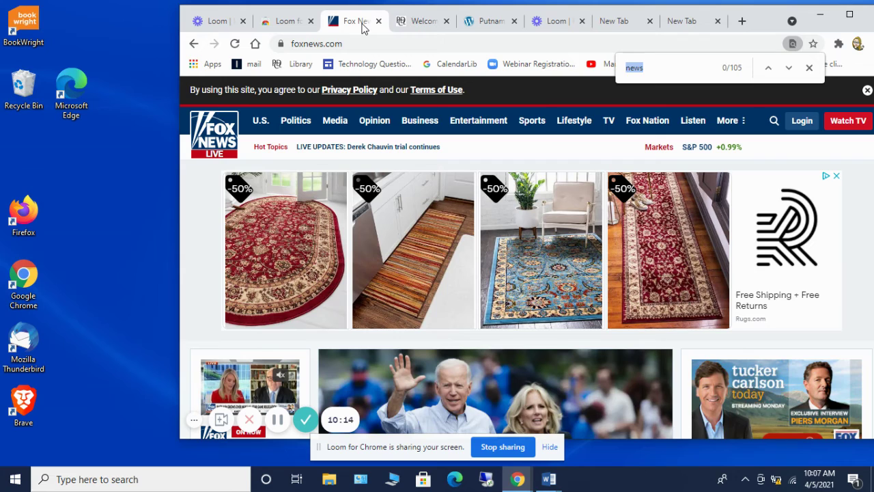
Step: Search the Fox News page for 'news' in Chrome's find bar, showing 1/105
type("news")
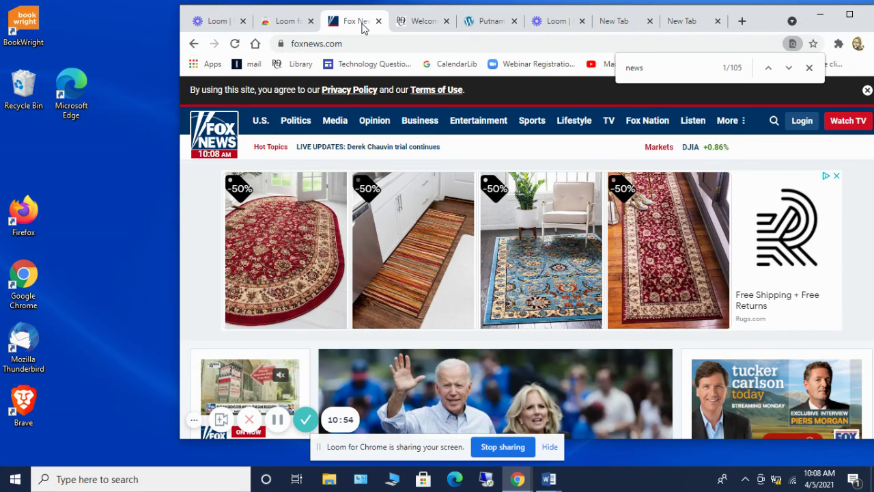
Step: Advance through the 'news' matches one by one until the find bar reads 7/105
key("Return")
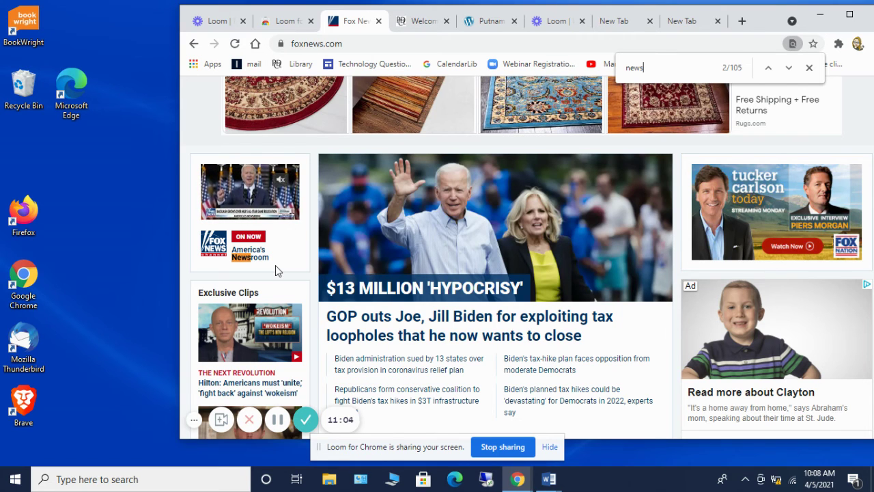
key("Return")
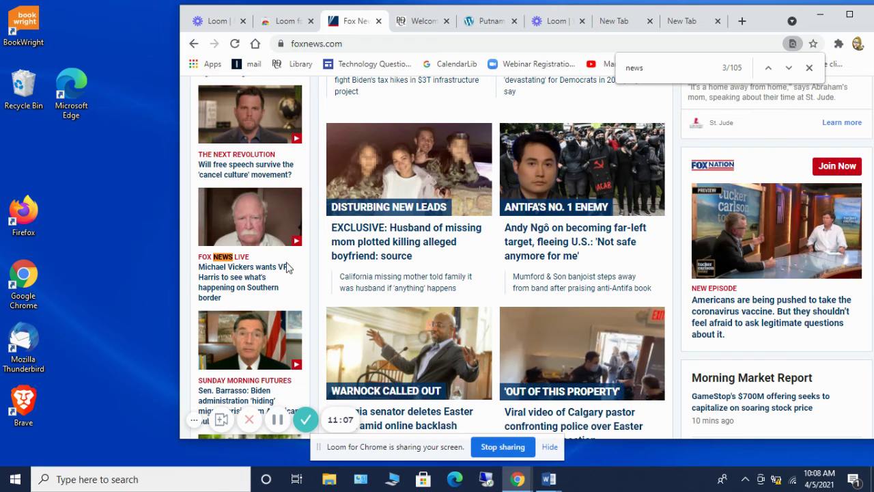
key("Return")
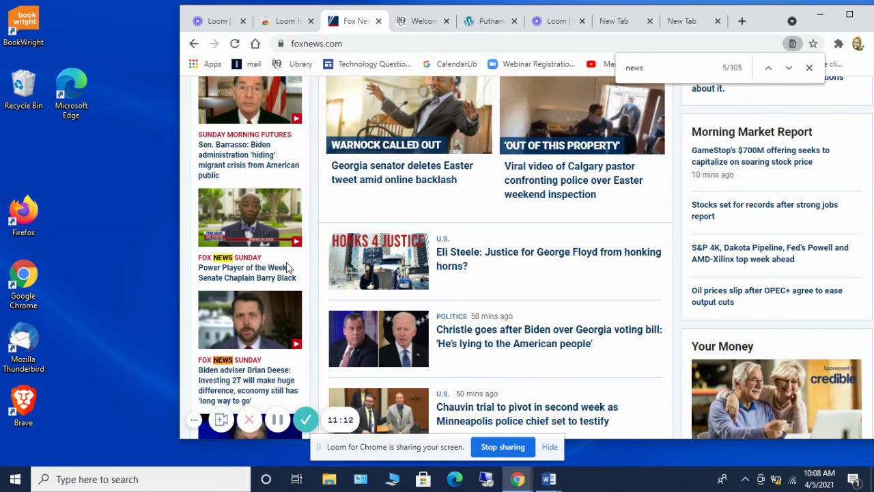
key("Return")
key("Return")
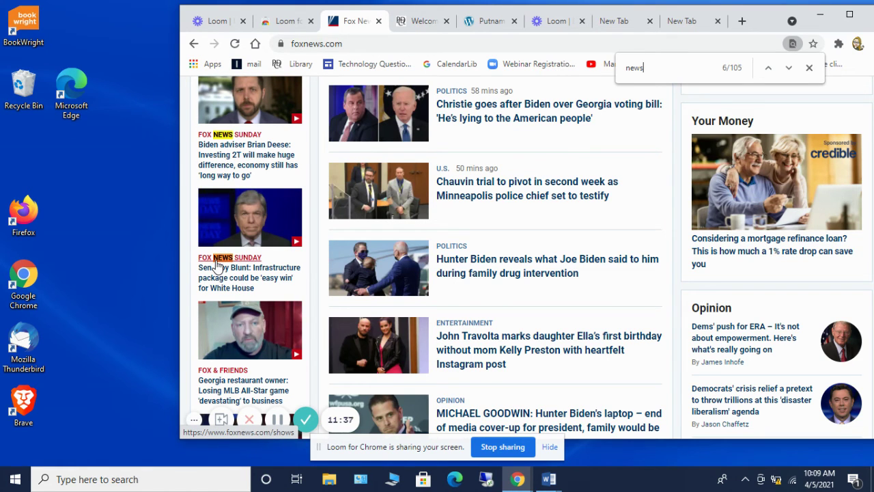
key("Return")
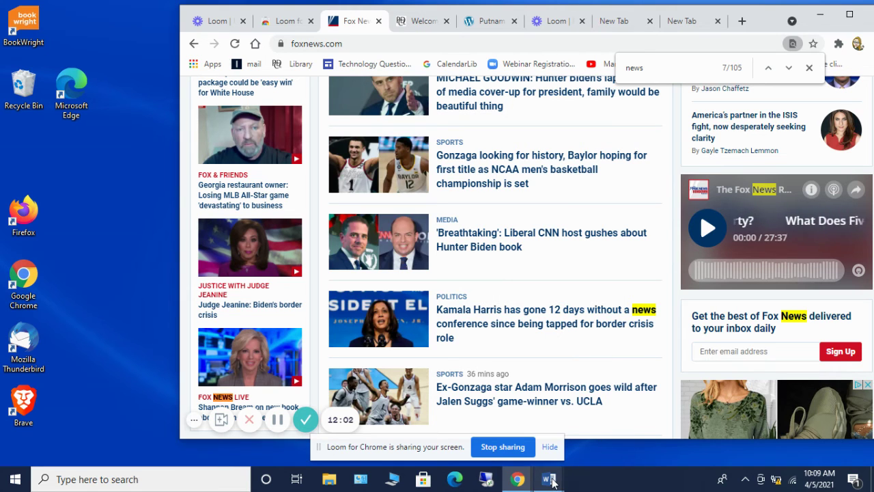
mouse_move(551, 480)
mouse_move(656, 430)
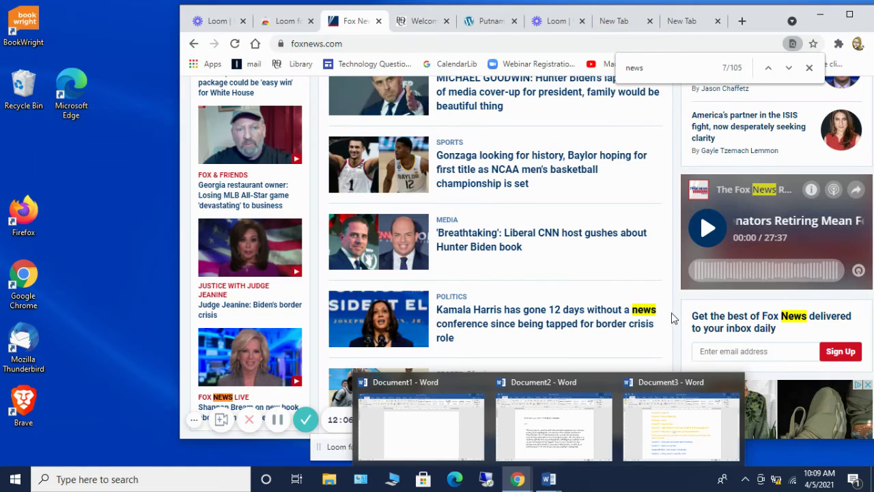
Step: Switch to Document3 and number the Control A and Control C lines 1 and 2
left_click(551, 480)
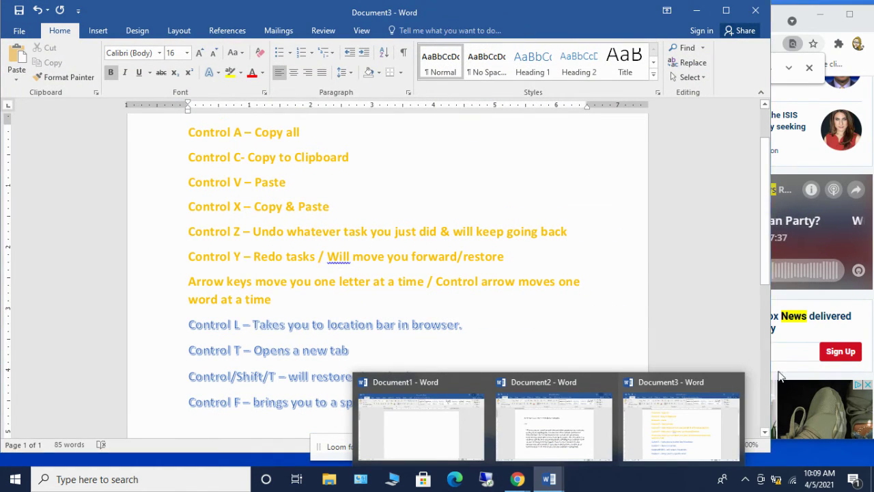
left_click(674, 284)
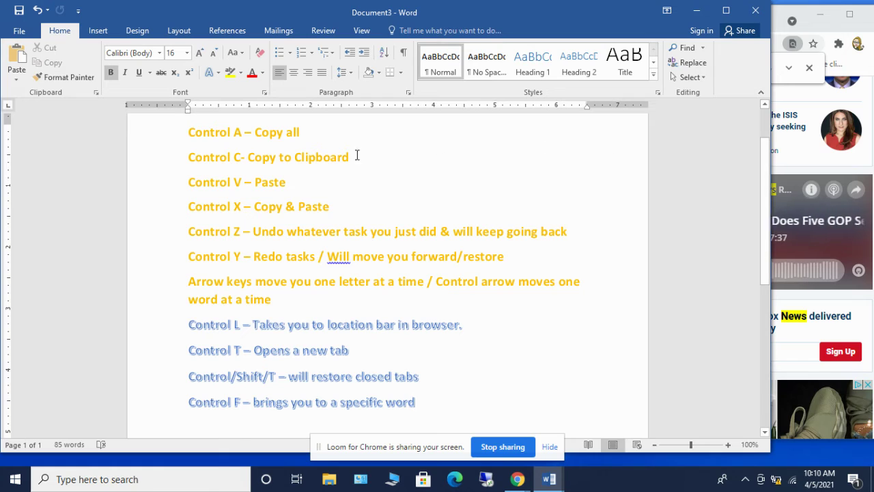
left_click(187, 133)
type("1")
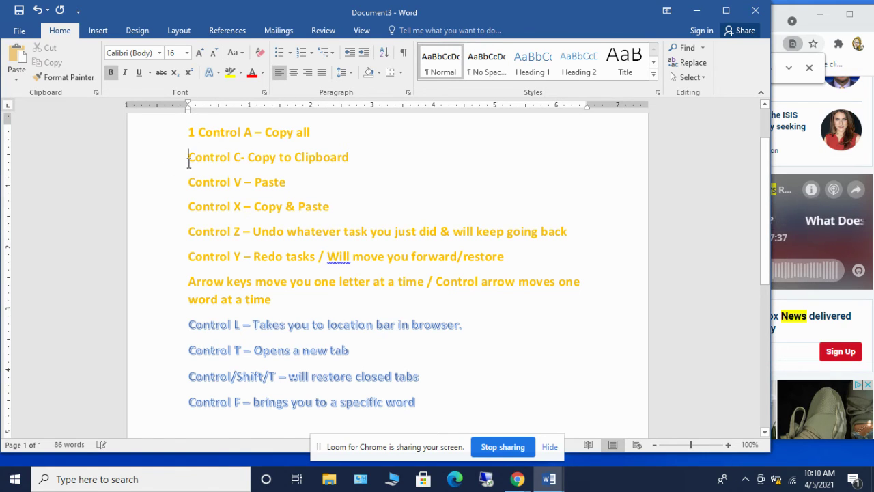
left_click(189, 159)
type("2")
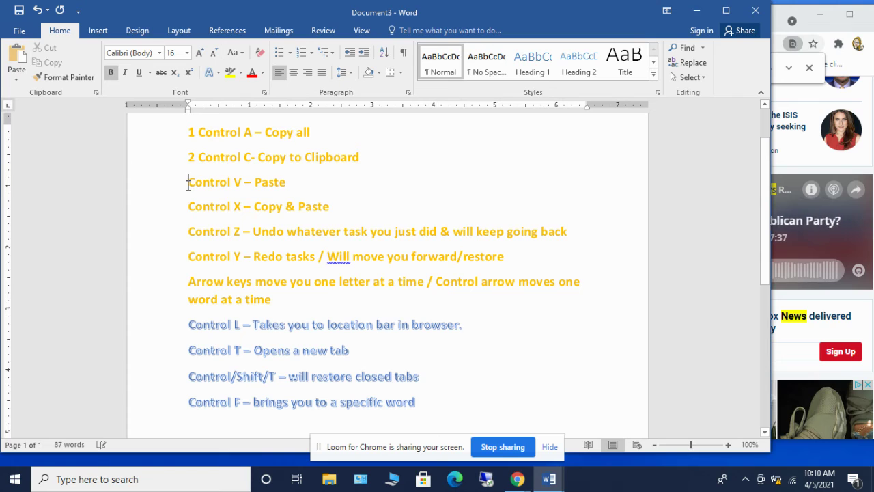
Step: Number the Control V, Control X and Control Z lines 3, 4 and 5
left_click(189, 183)
type("3")
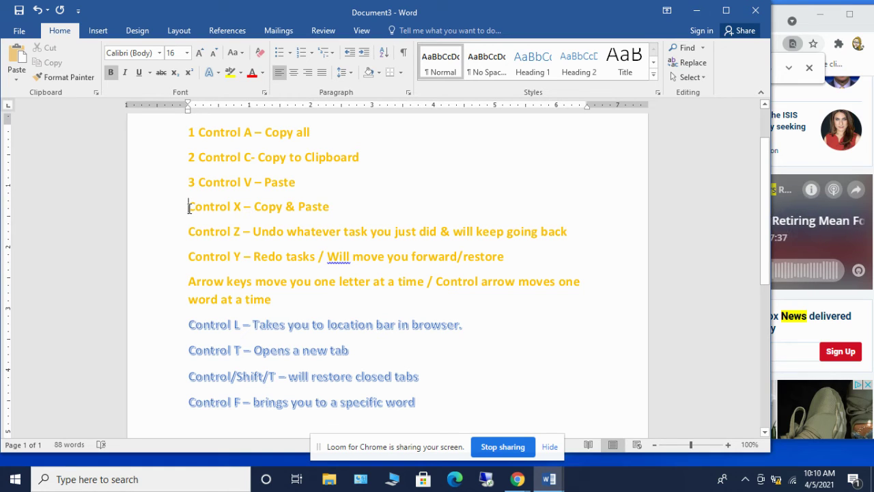
left_click(188, 207)
type("4")
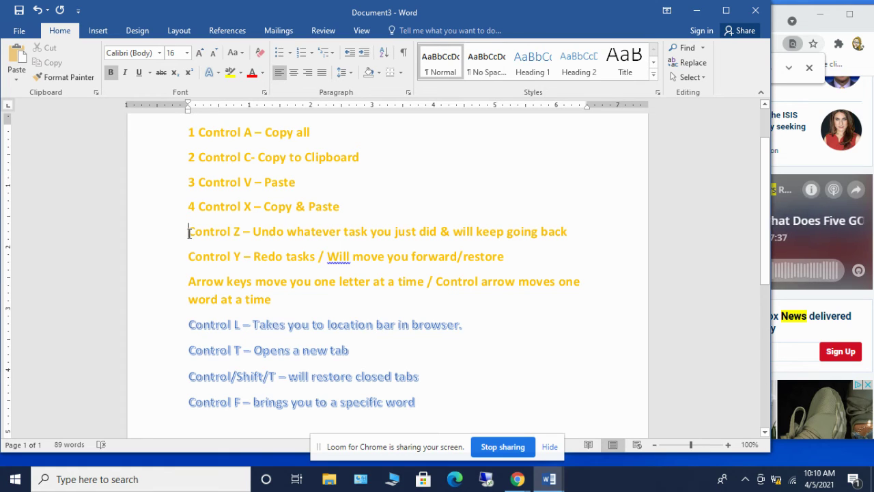
left_click(189, 232)
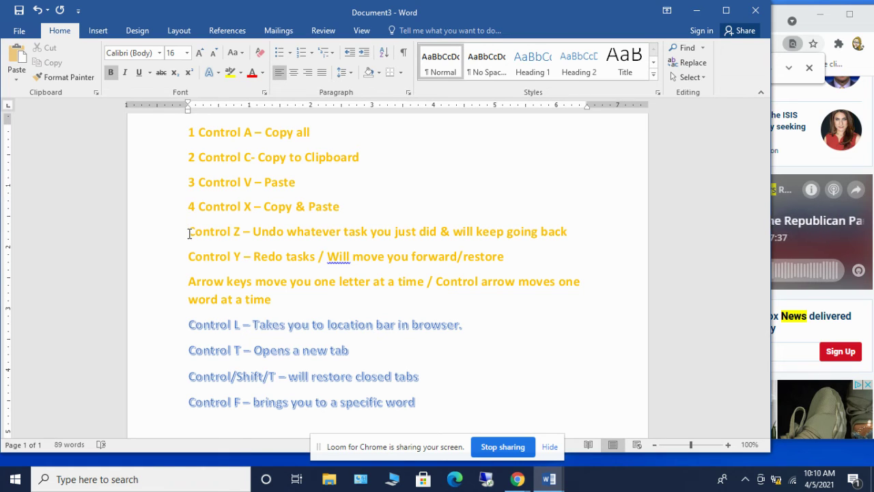
type("5")
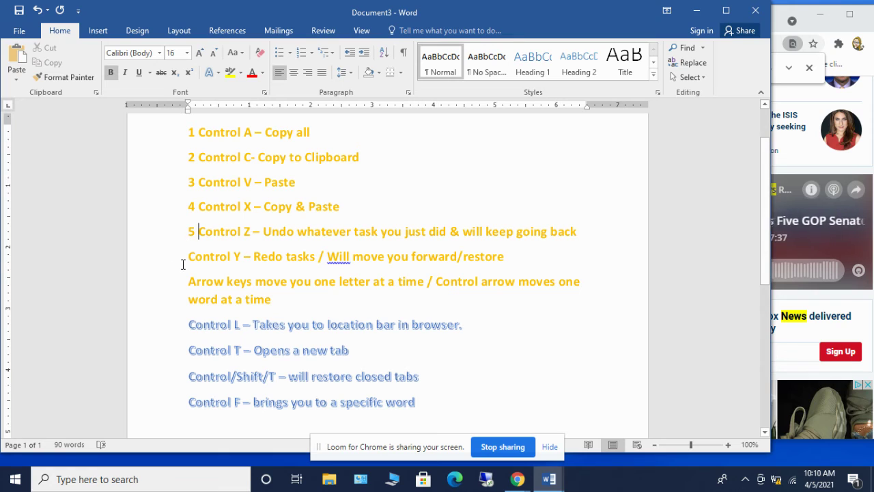
Step: Put 6 before Control Y, 7 before Arrow keys, and 8 before Control L
left_click(185, 257)
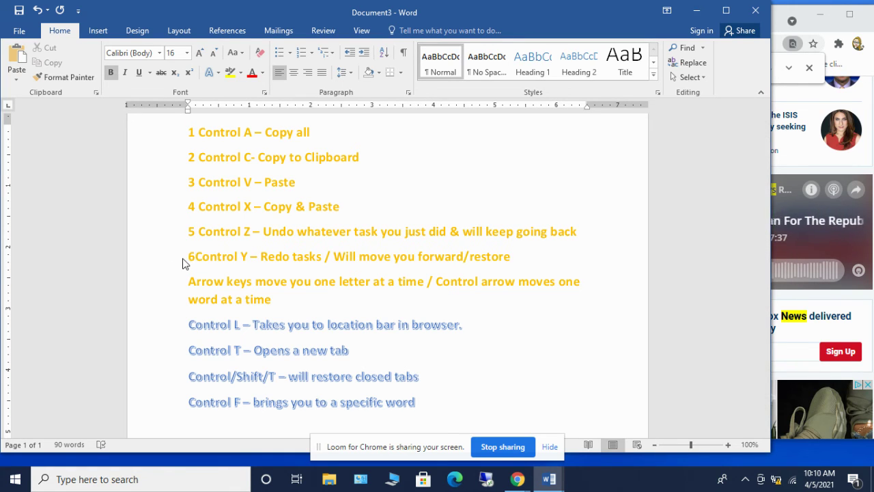
type("6")
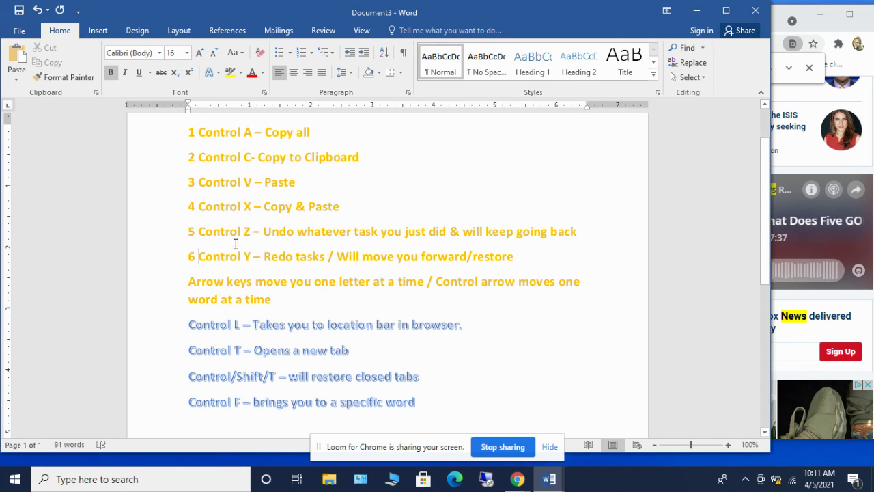
left_click(187, 286)
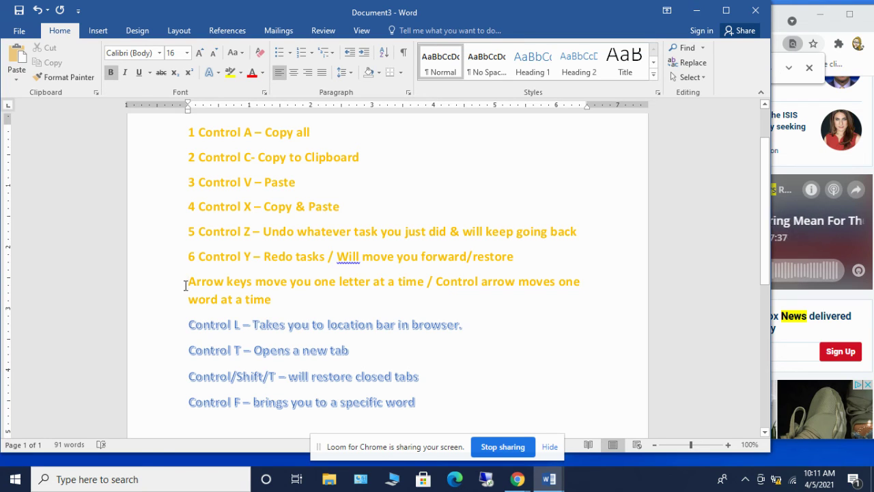
type("7")
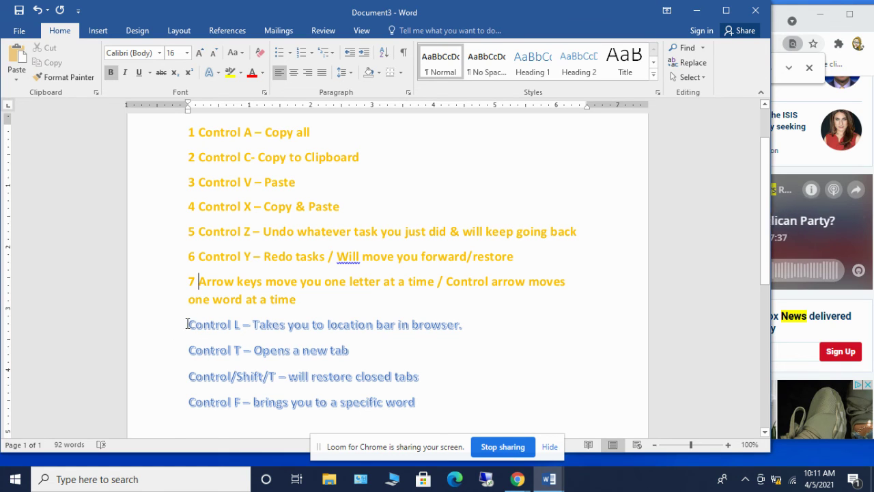
left_click(187, 329)
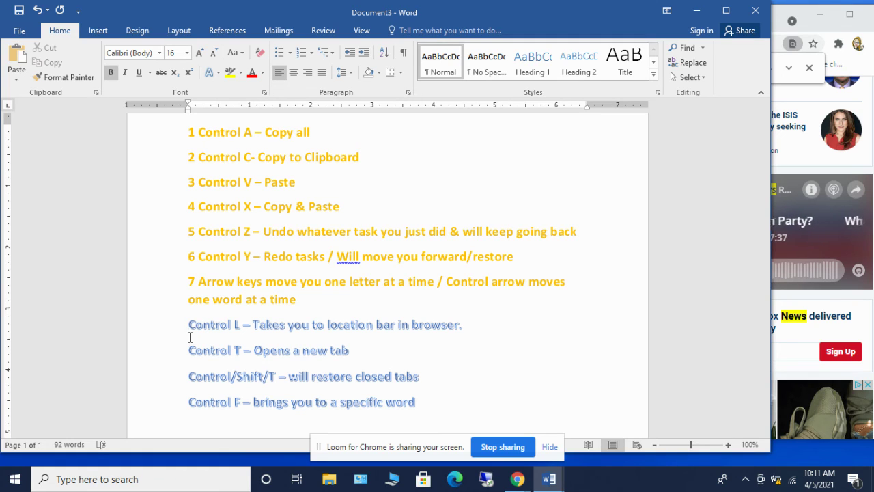
type("8")
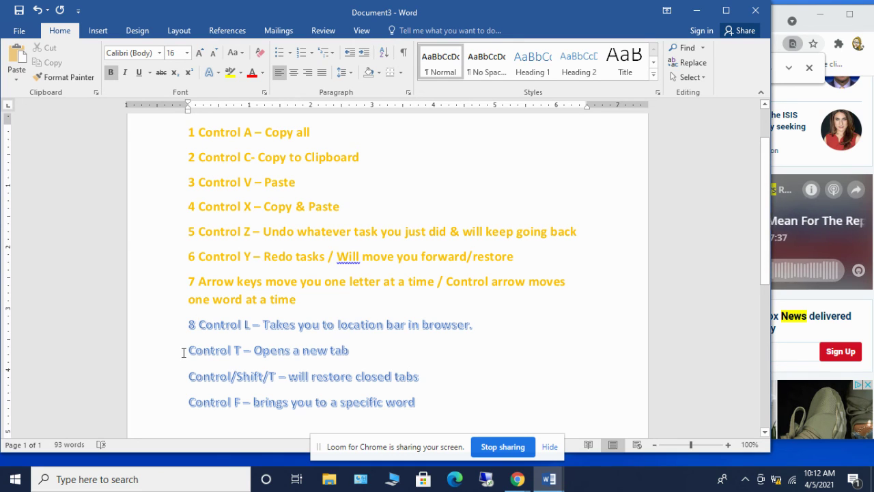
Step: Put 9 before the Control T line and 10 before the Control/Shift/T line
left_click(187, 350)
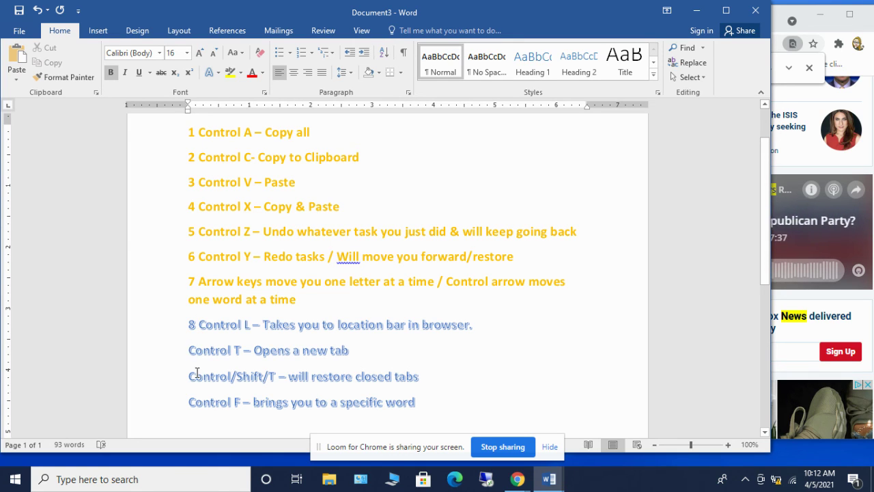
type("9")
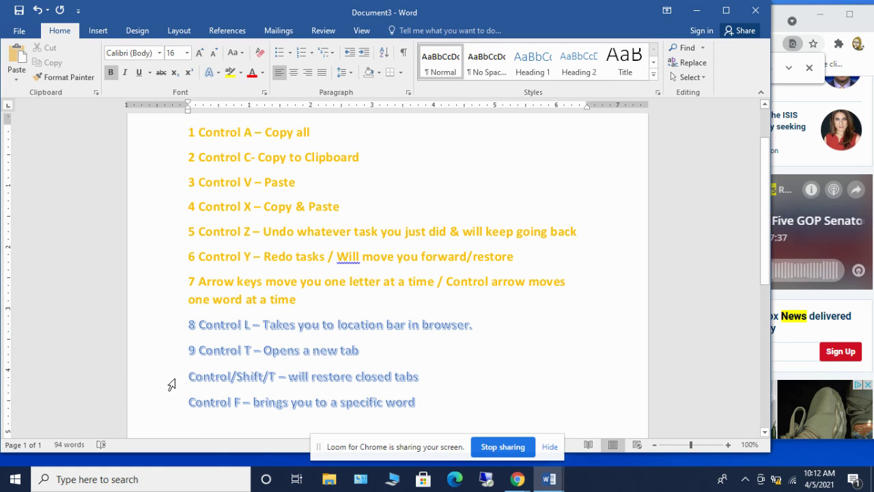
left_click(181, 377)
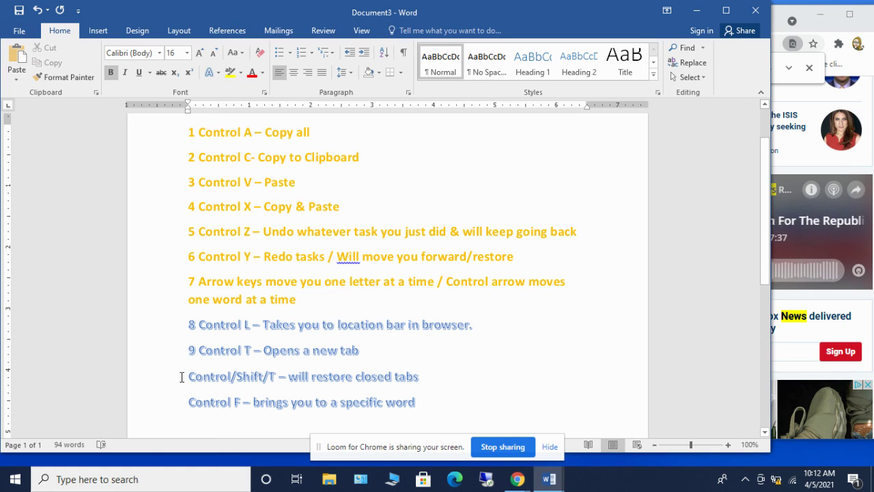
type("10")
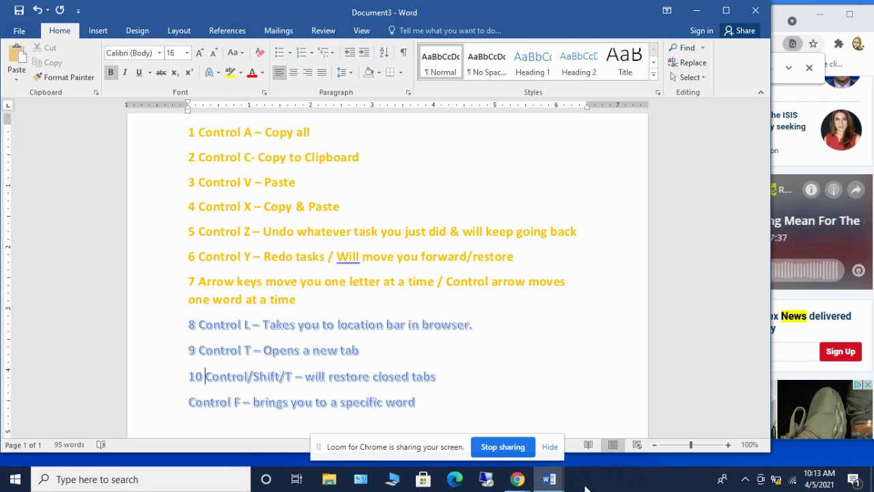
mouse_move(555, 482)
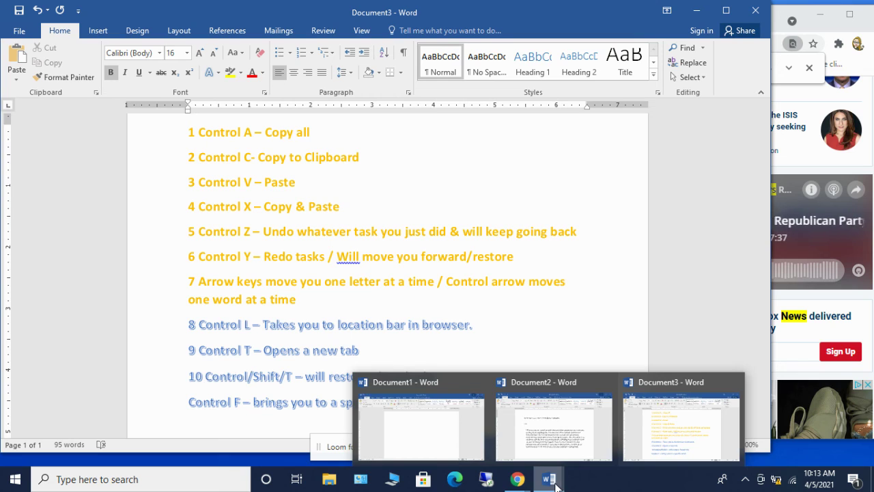